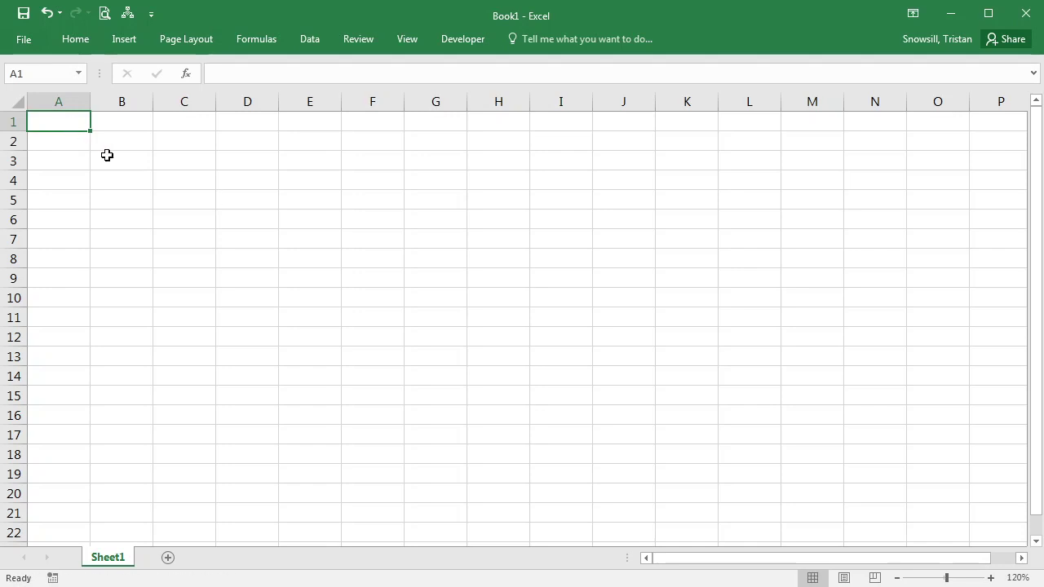
Enter the title 'Transition matrix' in A1 and Healthy, Diseased, Dead across B2:D2.
text(Transition matrix)
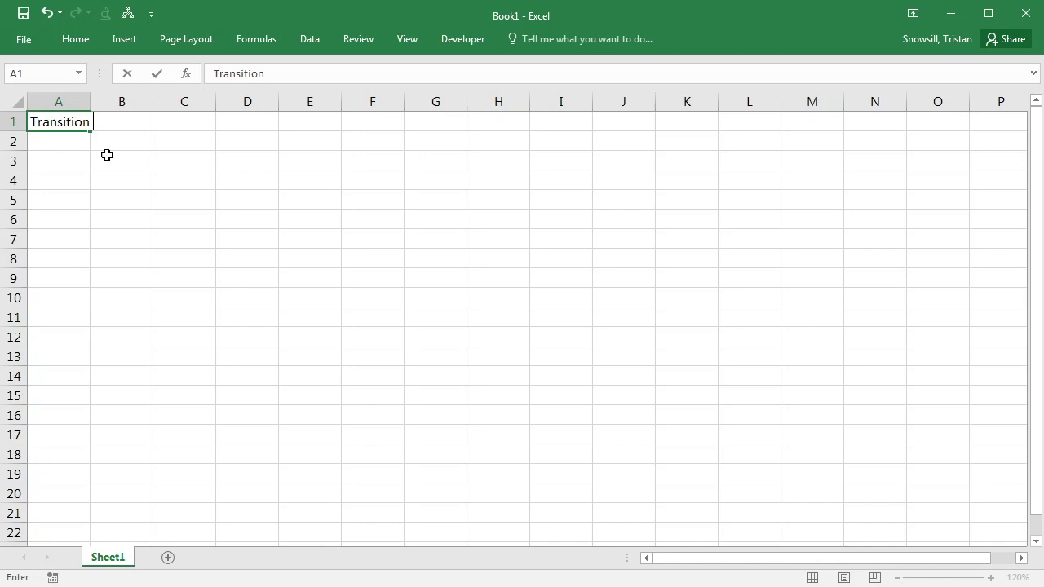
key(Return)
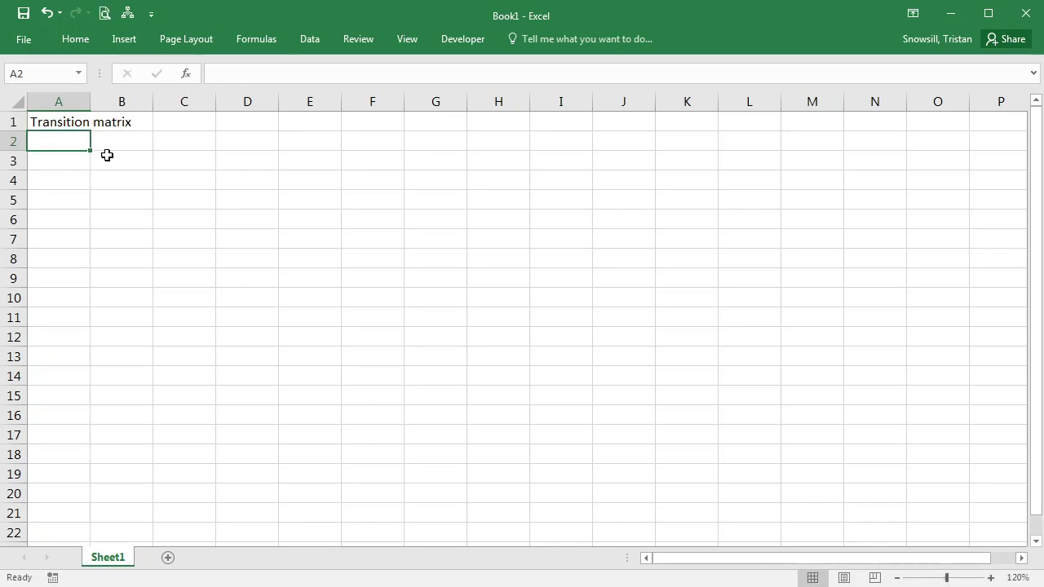
key(Right)
text(Healthy)
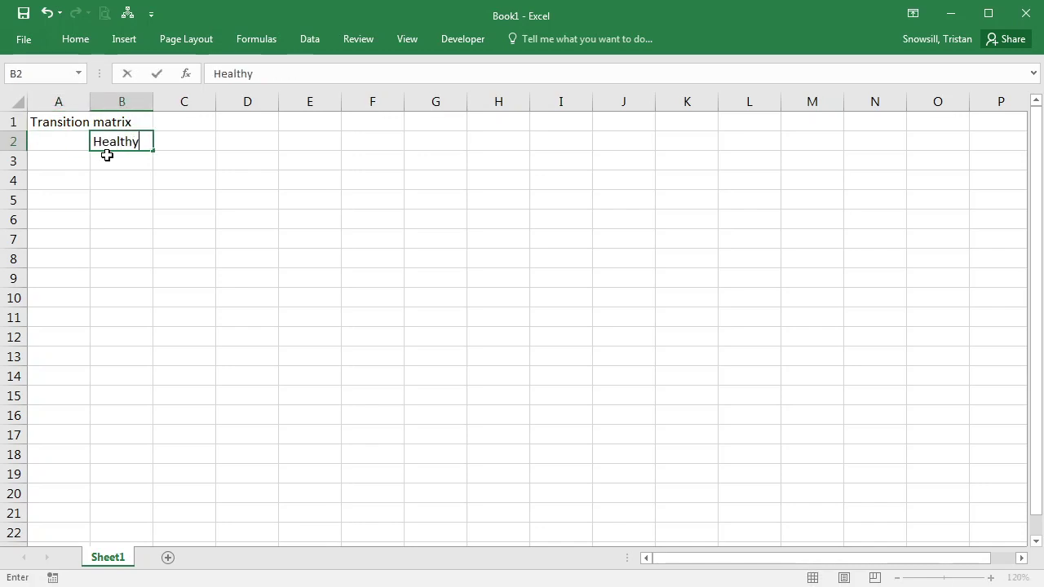
key(Tab)
text(Diseased)
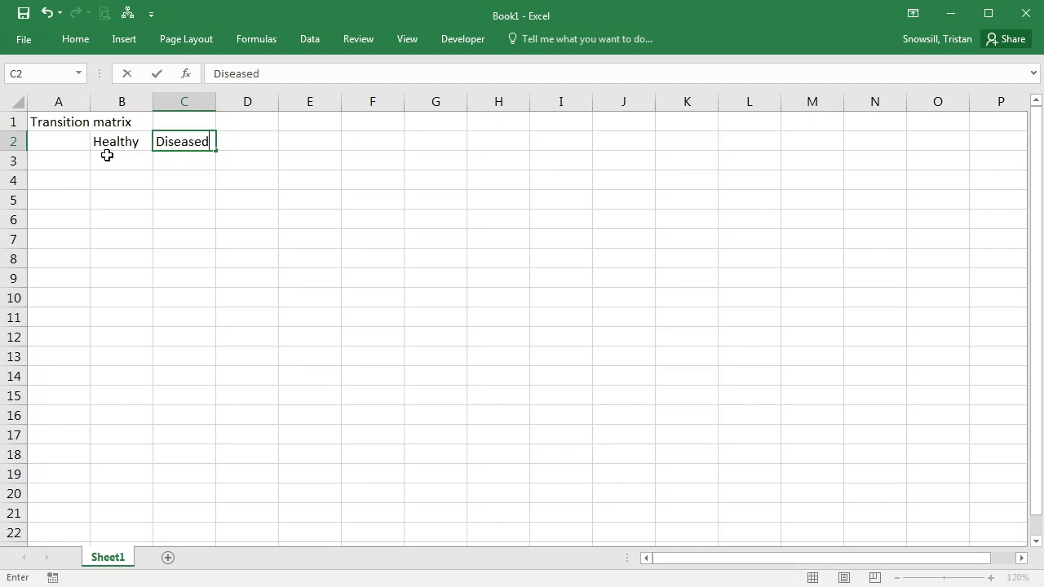
key(Tab)
text(Dead)
key(Left)
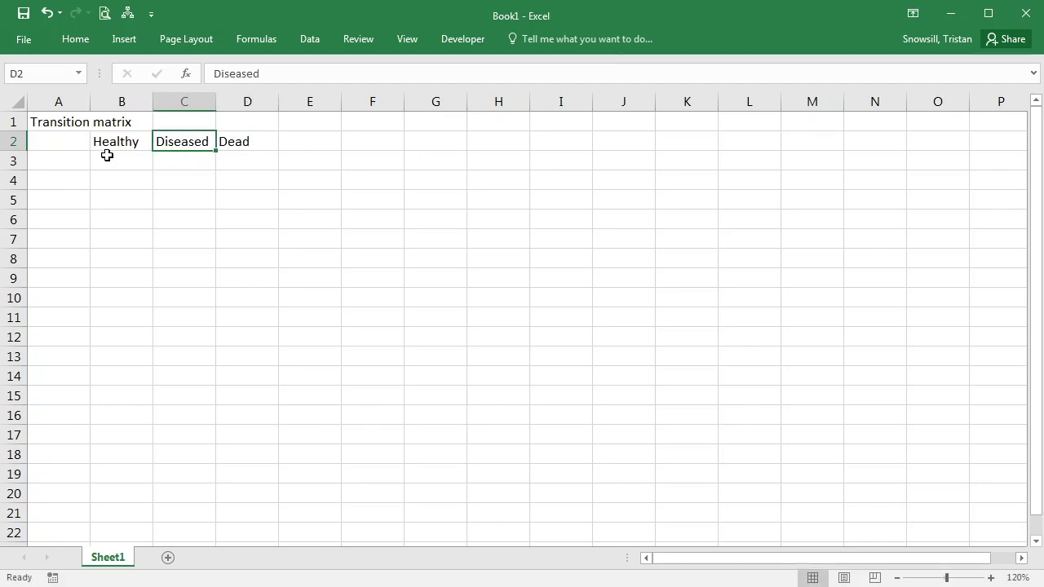
Copy the three state headers and paste them transposed down A3:A5 as row labels.
key(Left)
key(shift+Right)
key(shift+Right)
key(ctrl+c)
click(74, 161)
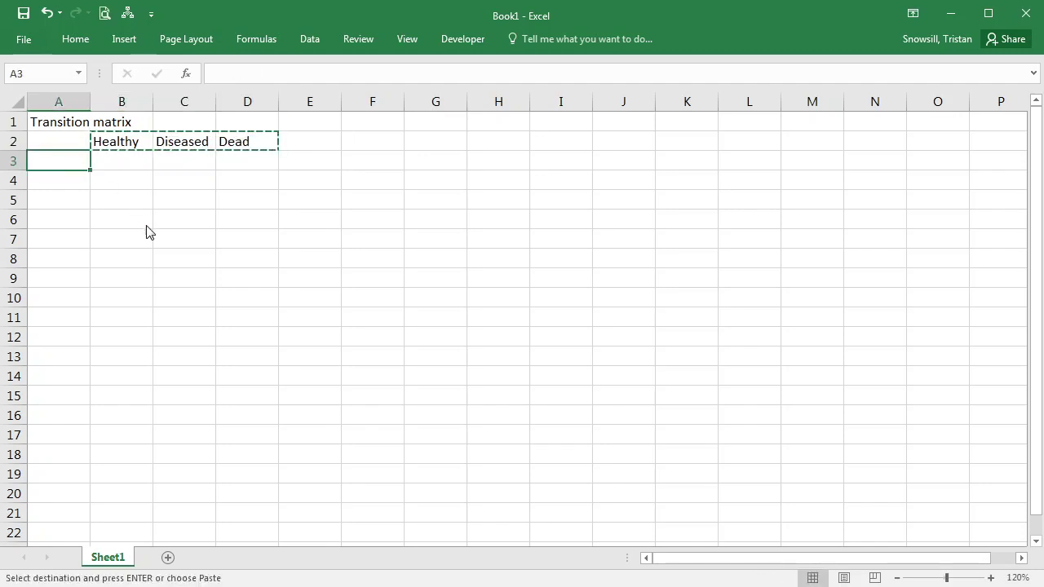
key(alt+h)
key(v)
key(t)
key(Escape)
Enter the Healthy row probabilities 0.96, 0.03, 0.01 in B3:D3.
click(134, 167)
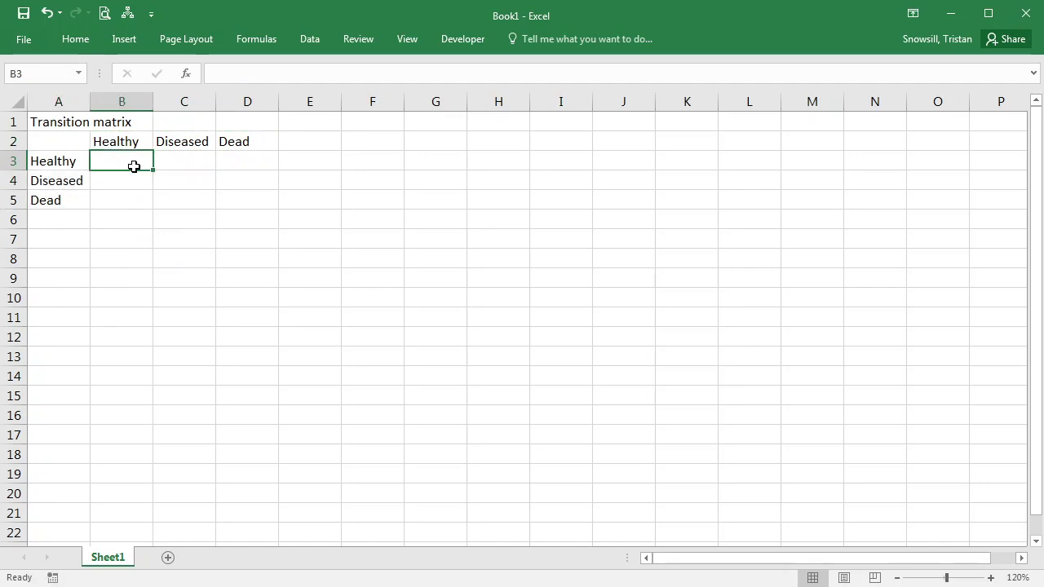
text(.96)
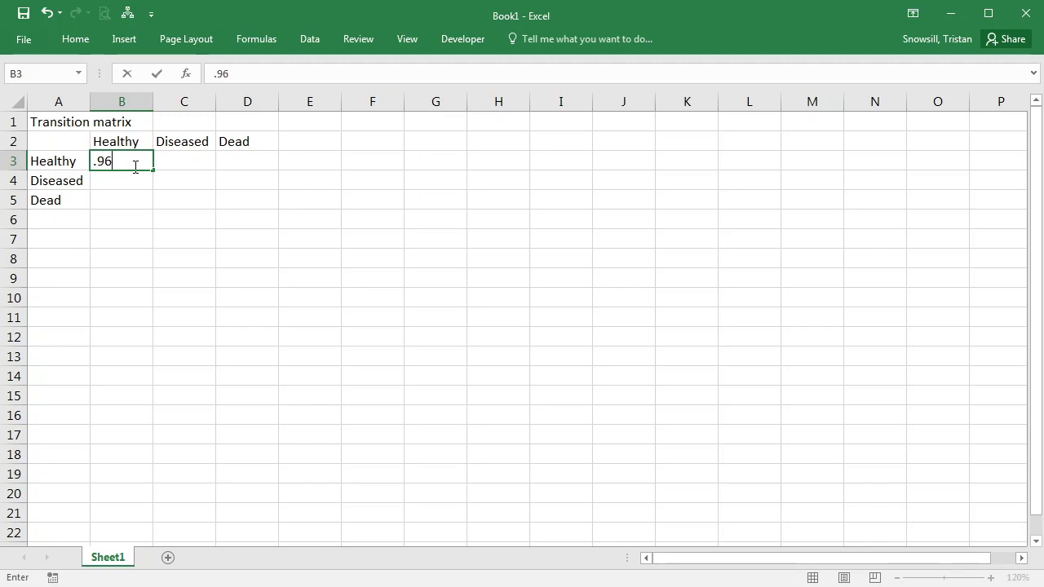
key(Tab)
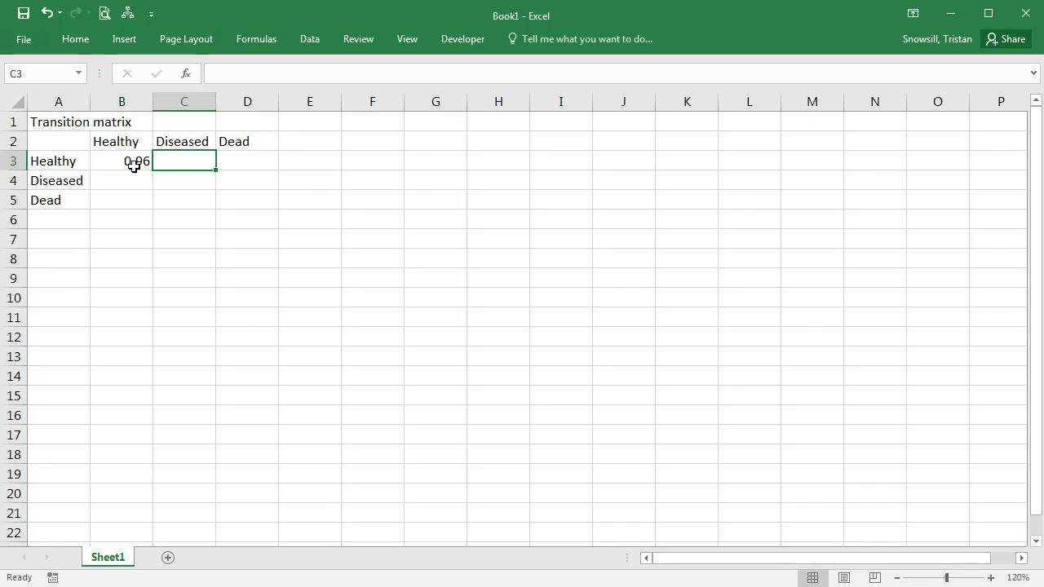
text(.03)
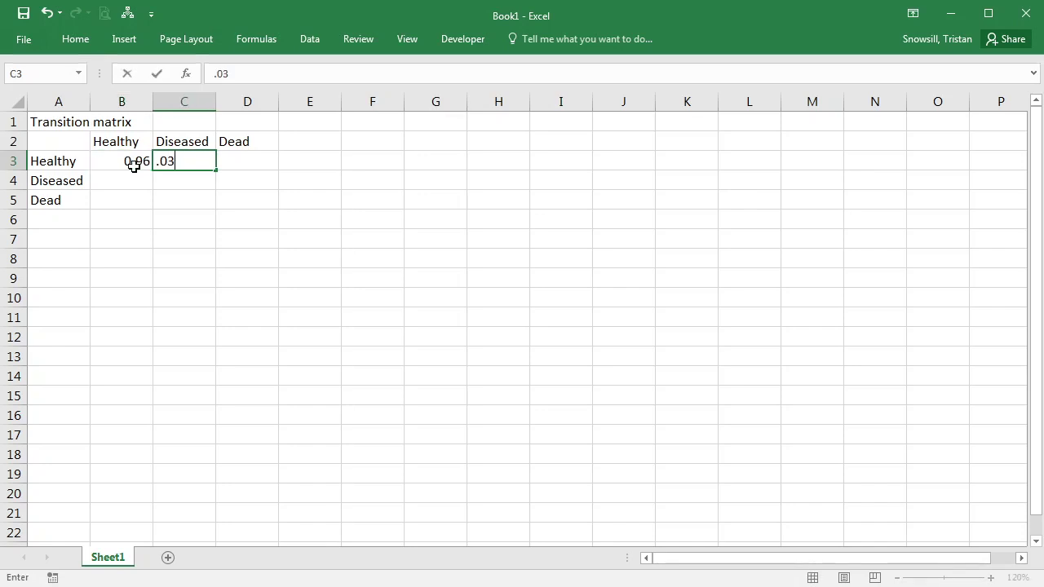
key(Tab)
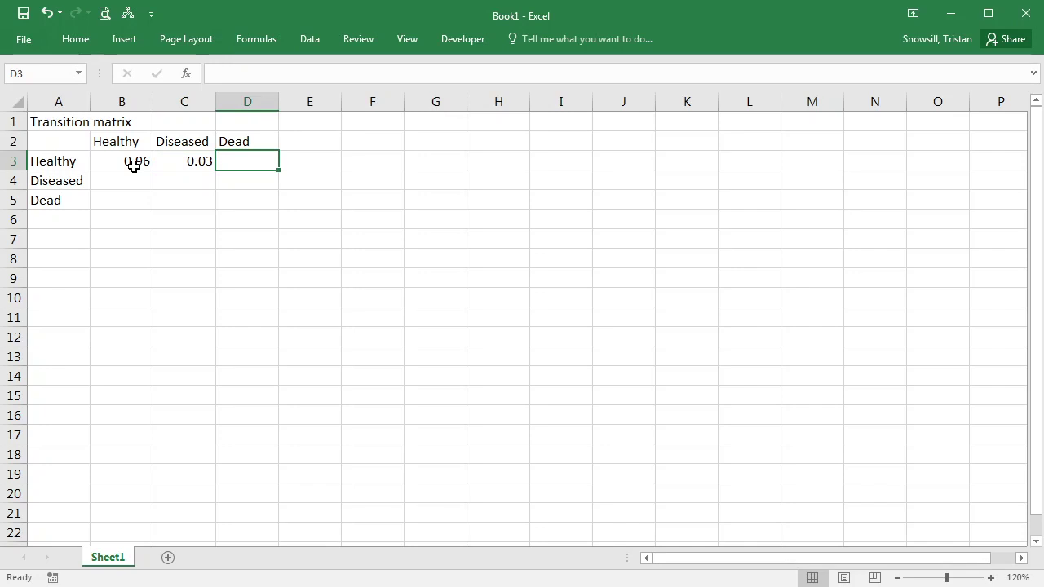
text(.01)
key(Return)
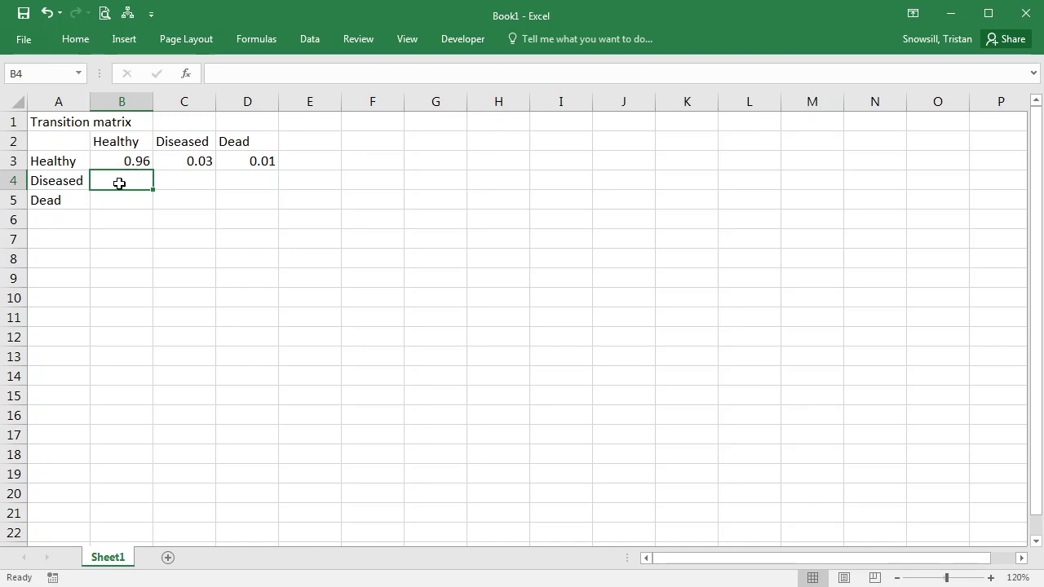
Enter the Diseased row probabilities 0, 0.95, 0.05 in B4:D4.
text(0)
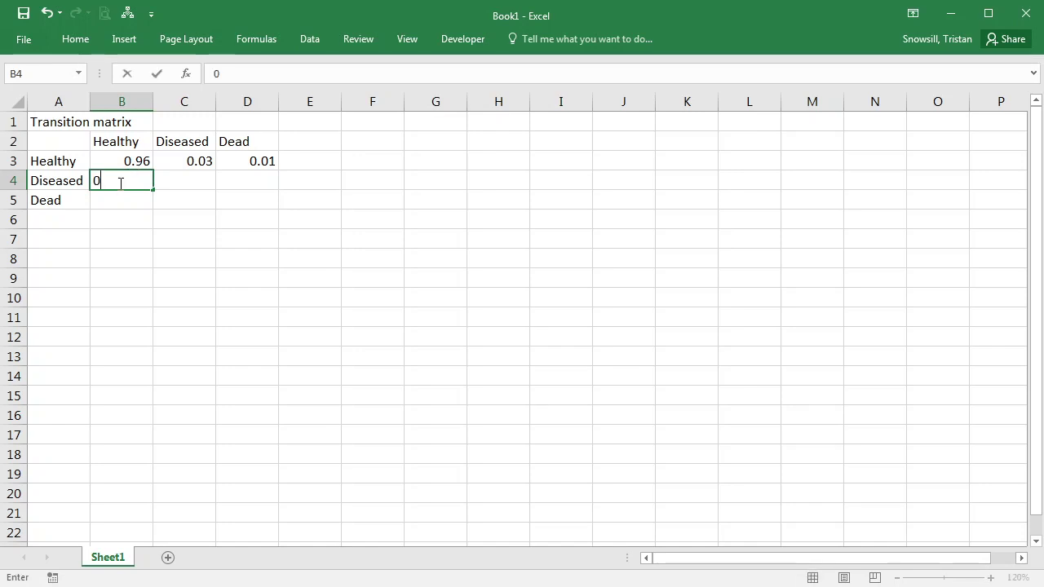
key(Tab)
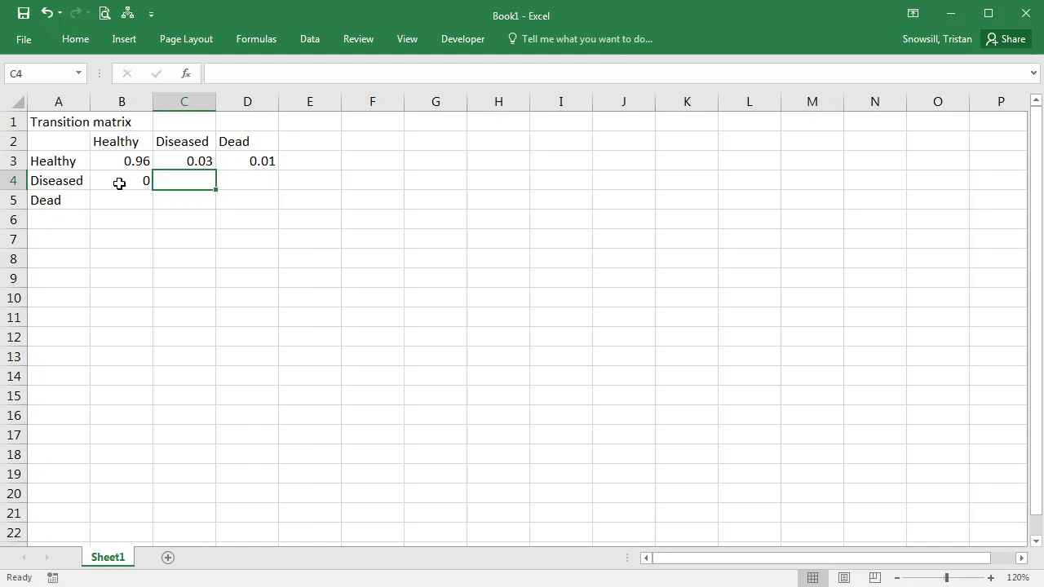
text(.95)
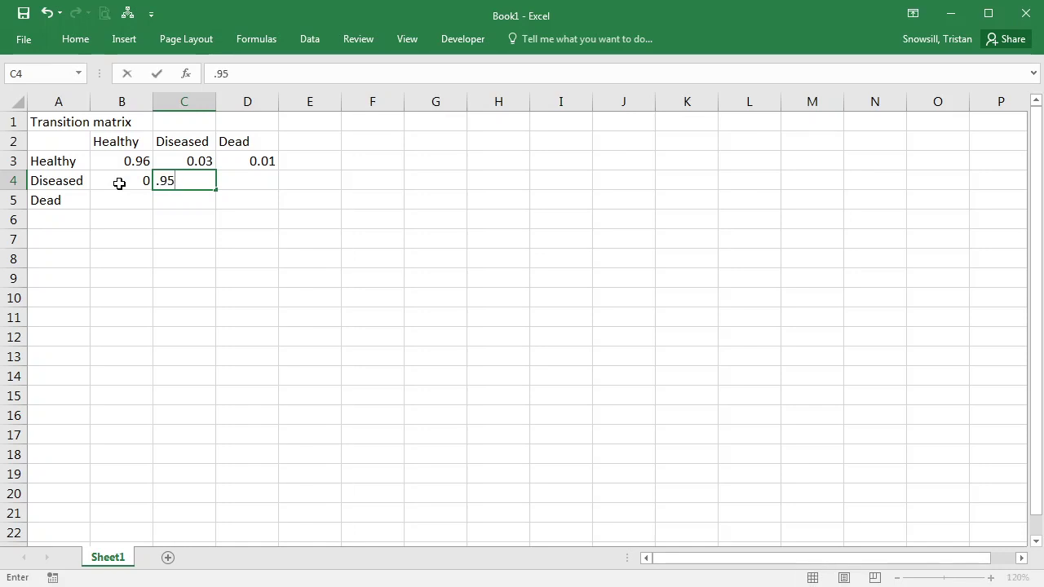
key(Tab)
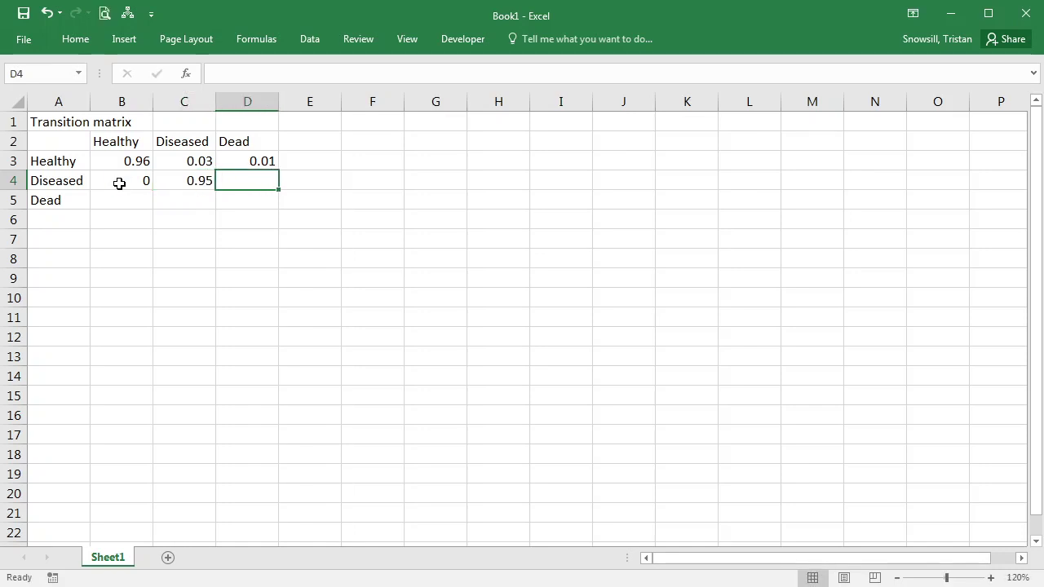
text(.05)
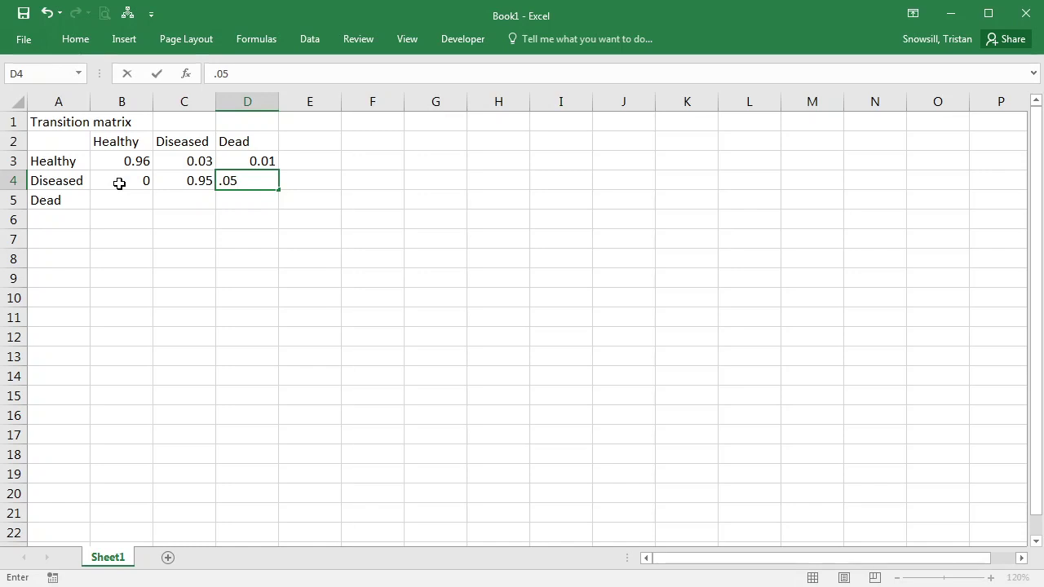
key(Return)
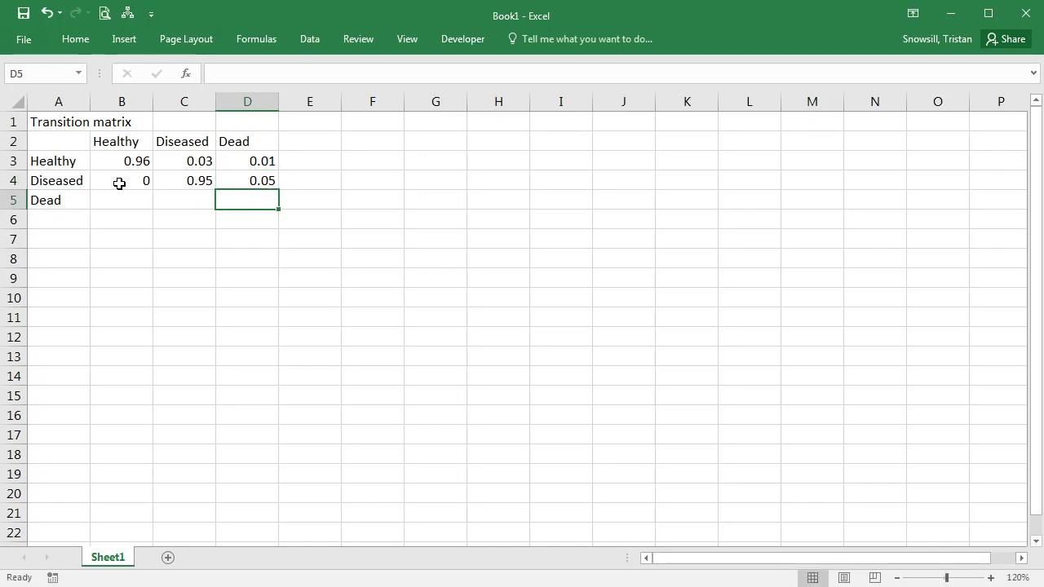
Enter the Dead row probabilities 0, 0, 1 in B5:D5 and check the values.
key(Left)
key(Left)
text(0)
key(Tab)
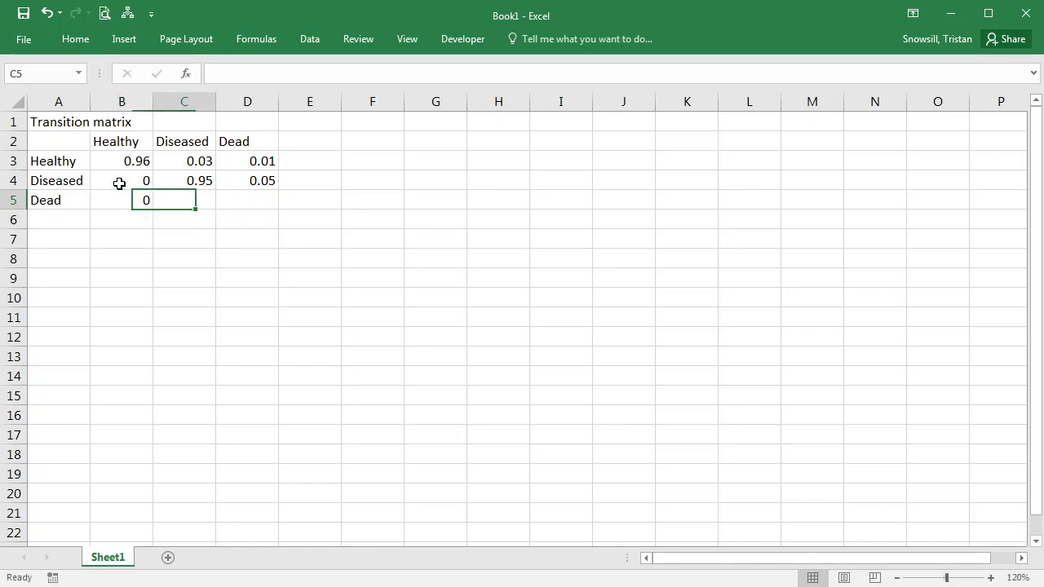
text(0)
key(Tab)
text(1)
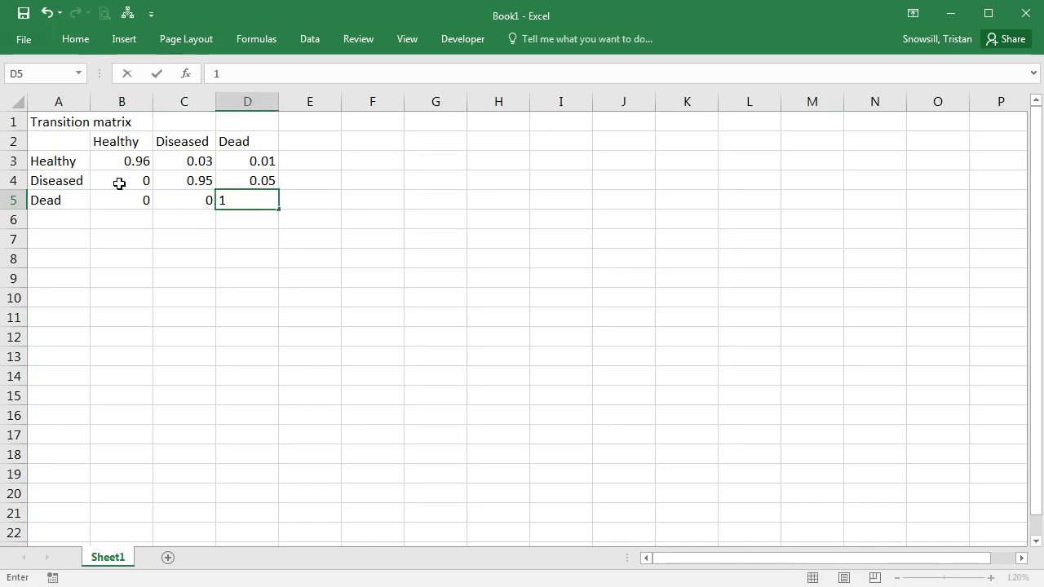
key(Tab)
click(121, 199)
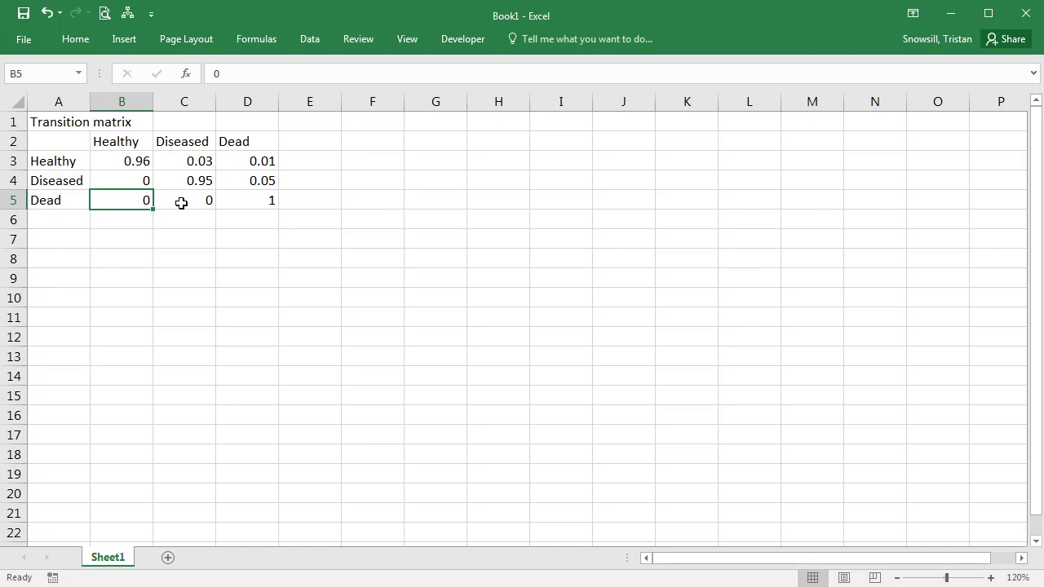
click(261, 204)
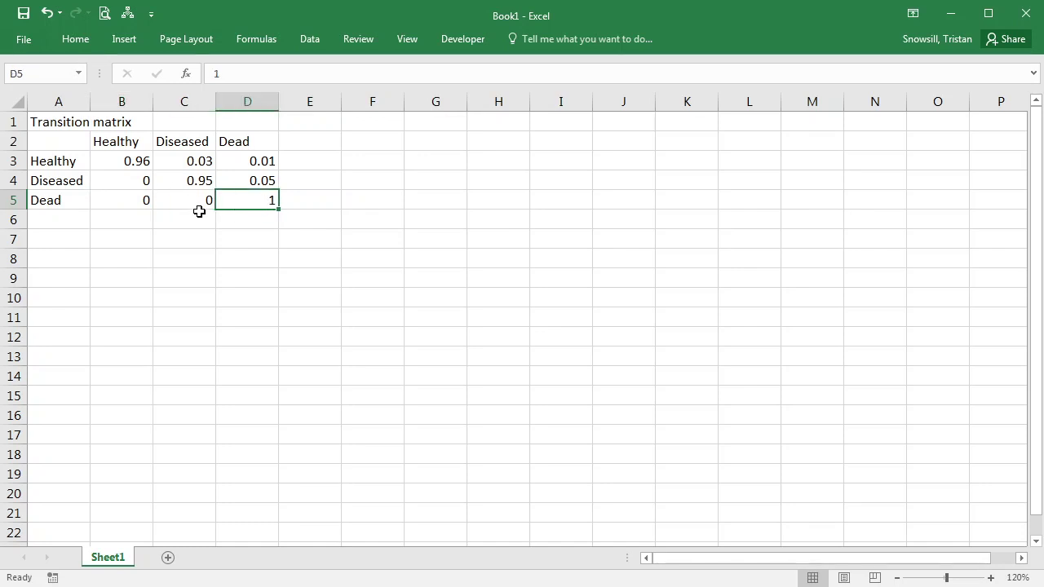
click(63, 235)
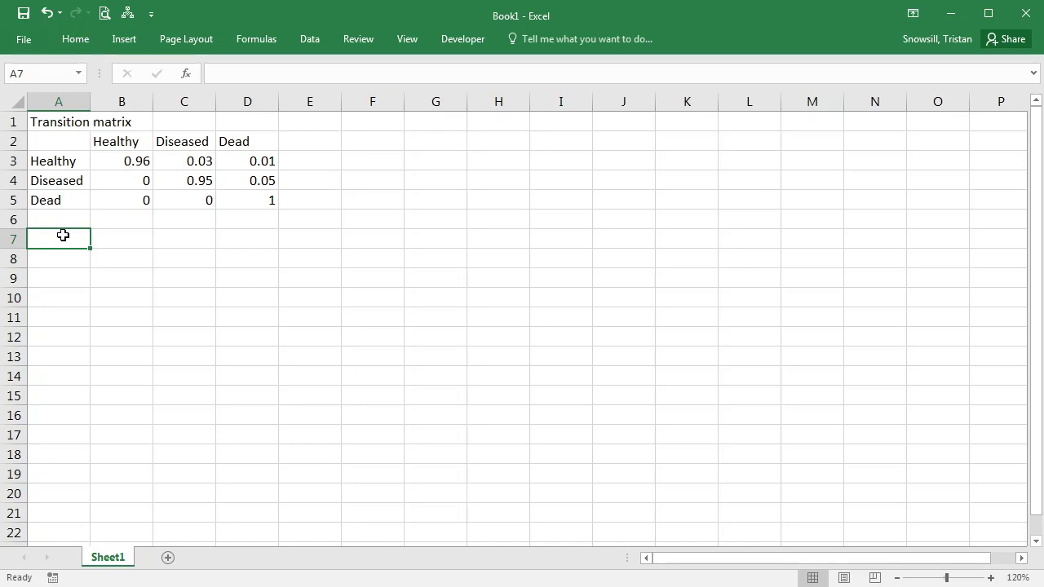
Label the Payoffs block in A7 with State, Healthy and Diseased down column A.
text(Pay)
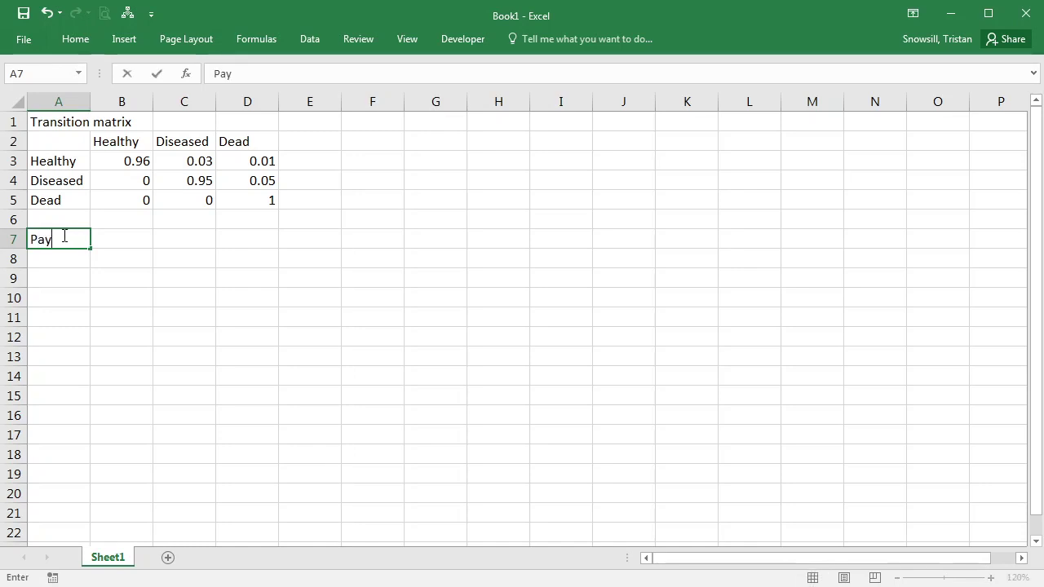
text(offs)
key(Return)
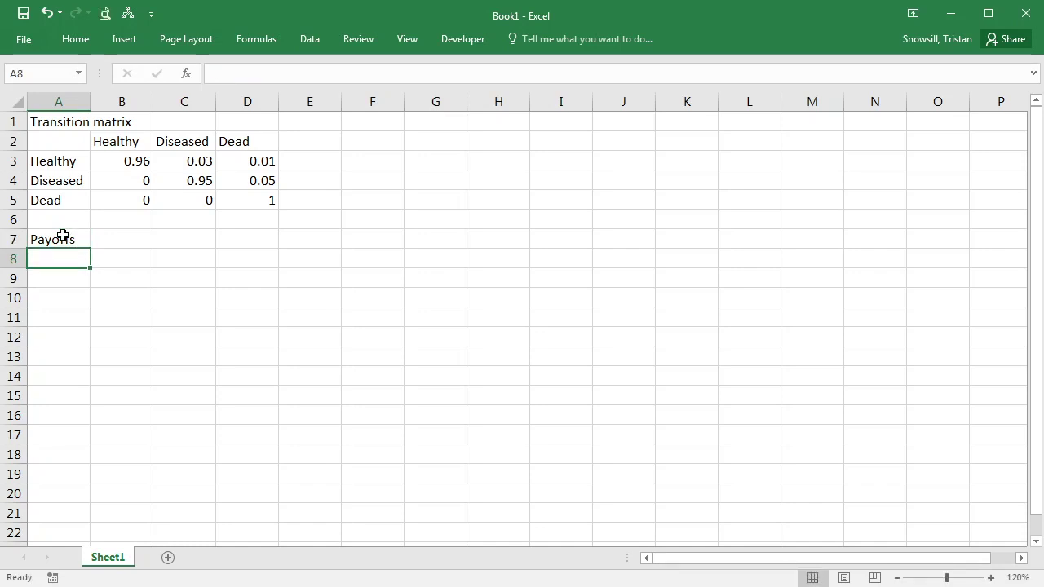
text(State)
key(Return)
text(Healthy)
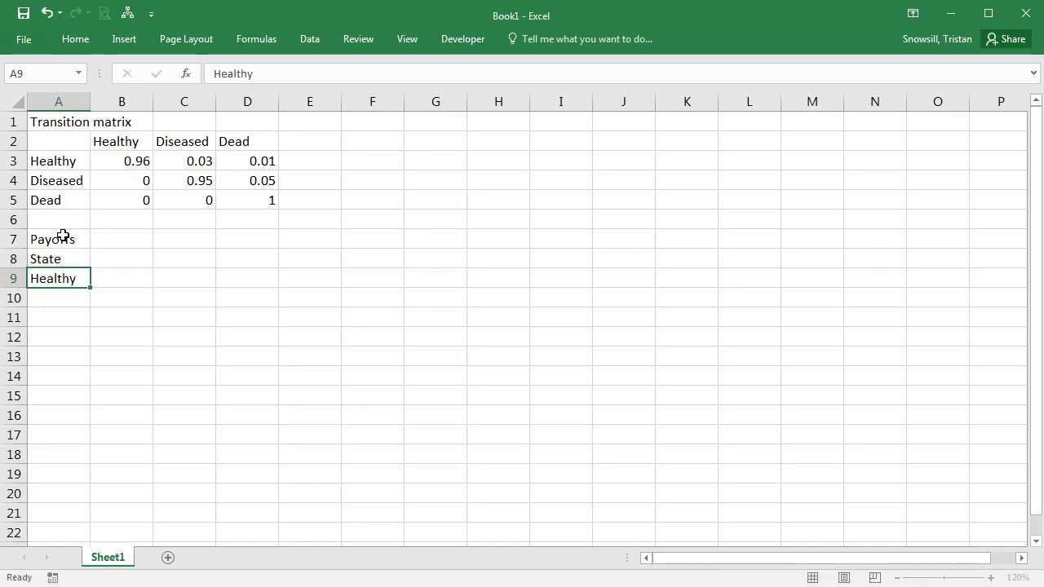
key(Return)
text(Disas)
key(BackSpace)
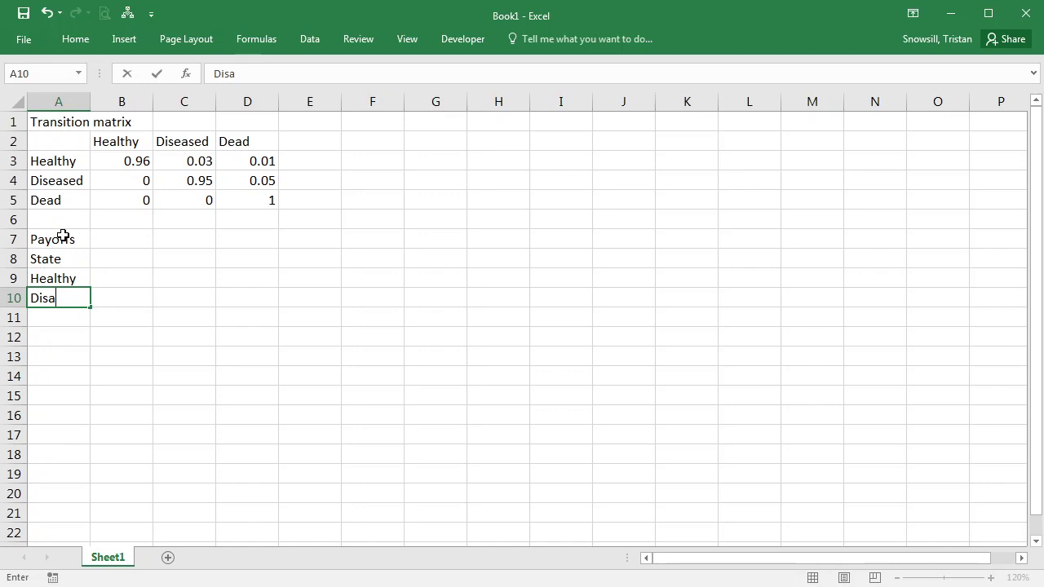
key(BackSpace)
text(eased)
key(Return)
Add the Costs and QALYs column headers in B8:C8.
key(Right)
key(Up)
key(Up)
key(Up)
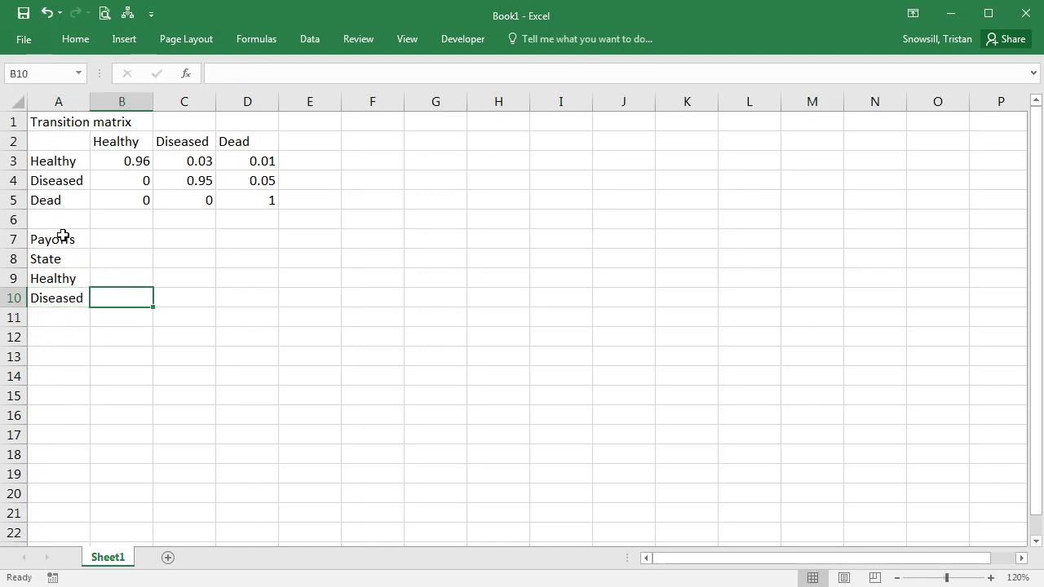
text(Costs)
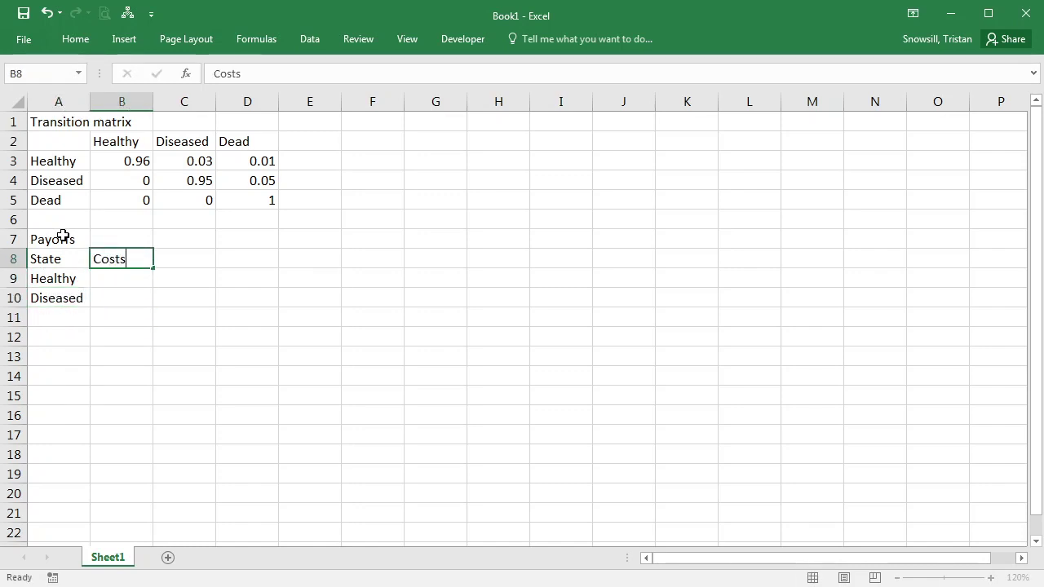
key(Tab)
text(QALYs)
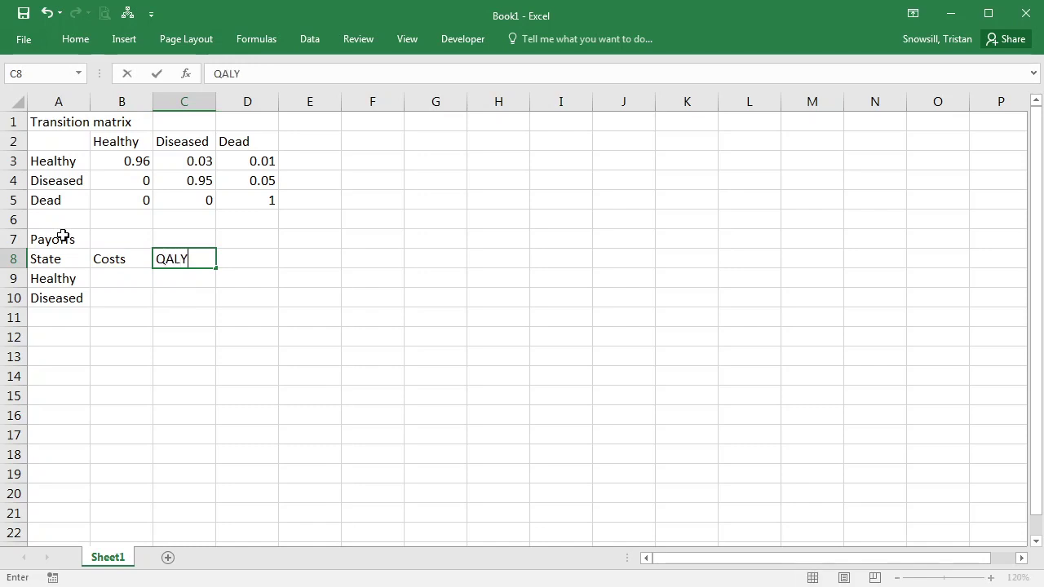
key(Return)
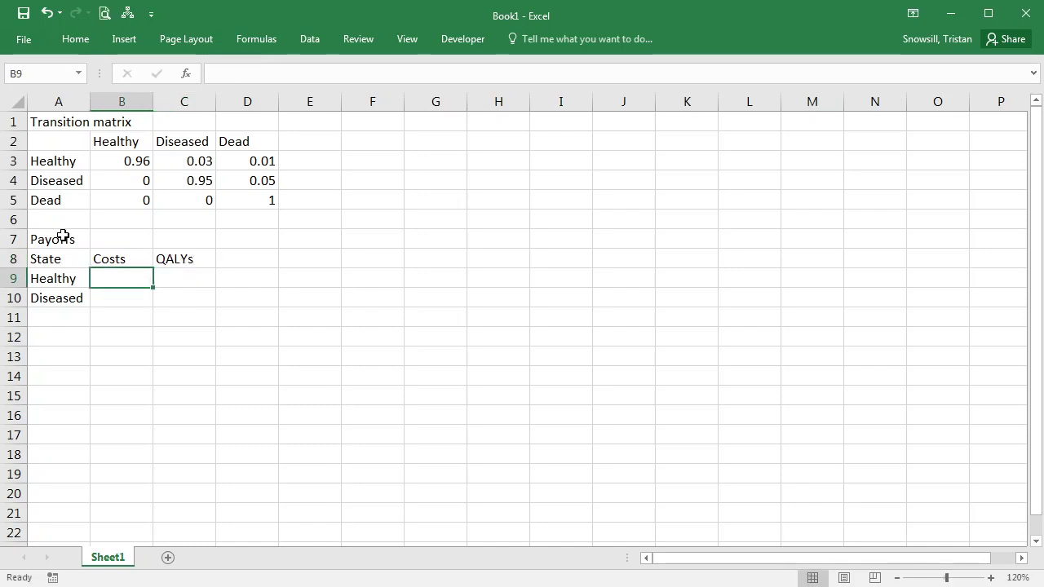
Enter Healthy cost 50 and 0.9 QALYs, and Diseased cost 1000 and 0.6 QALYs.
text(50)
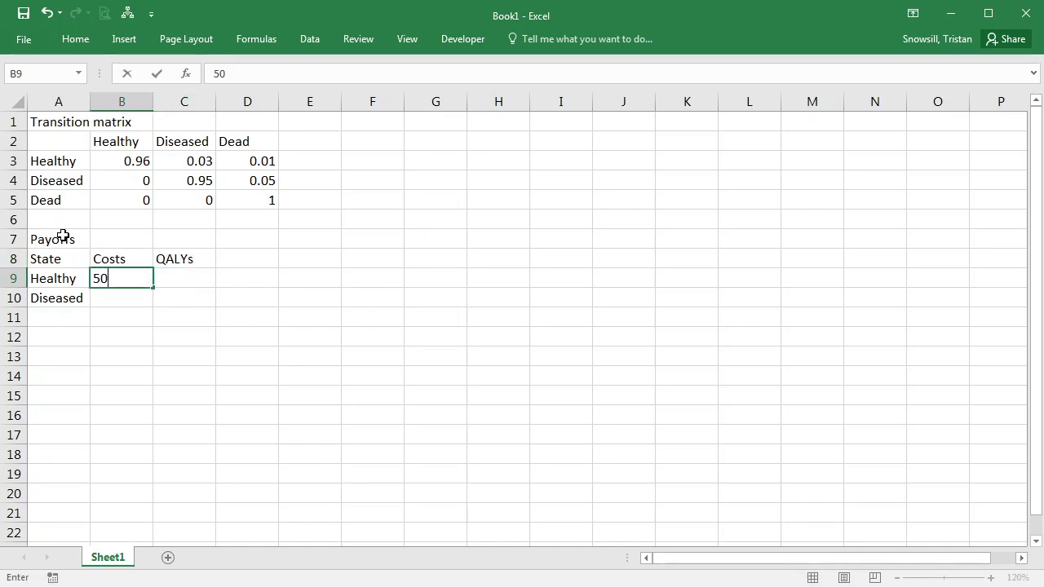
key(Tab)
text(0.9)
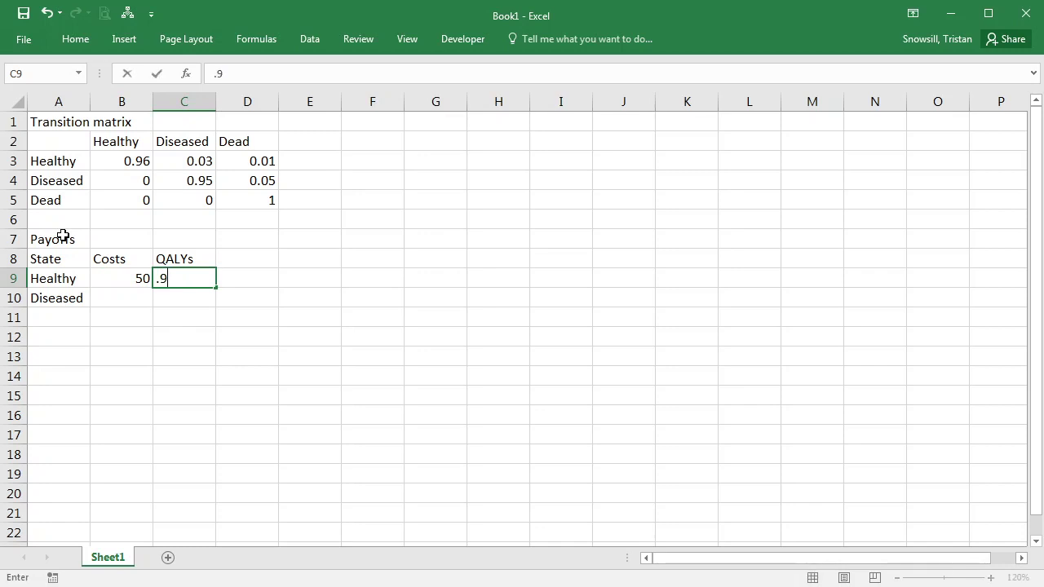
key(Return)
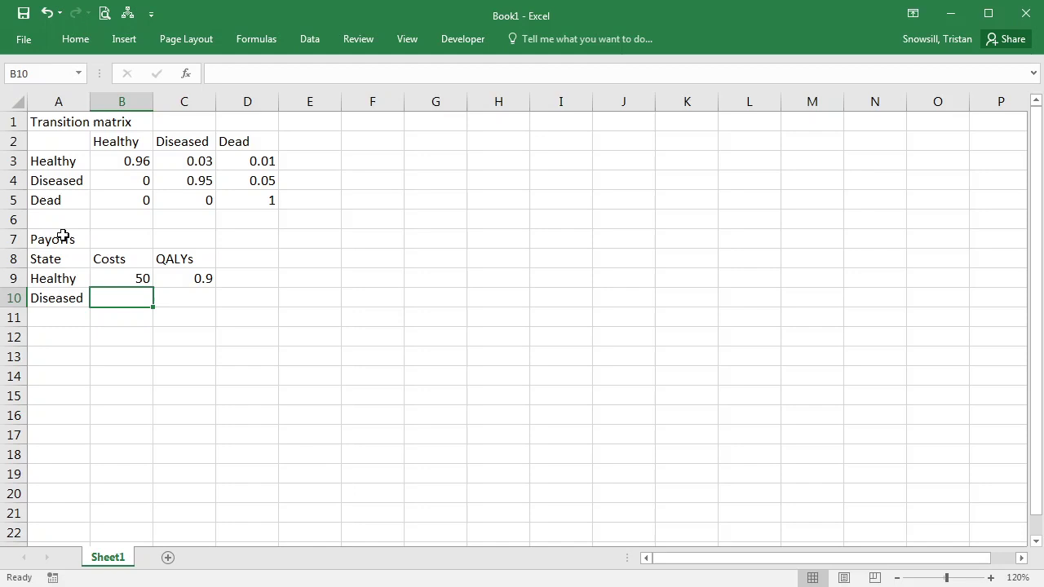
text(1000)
key(Tab)
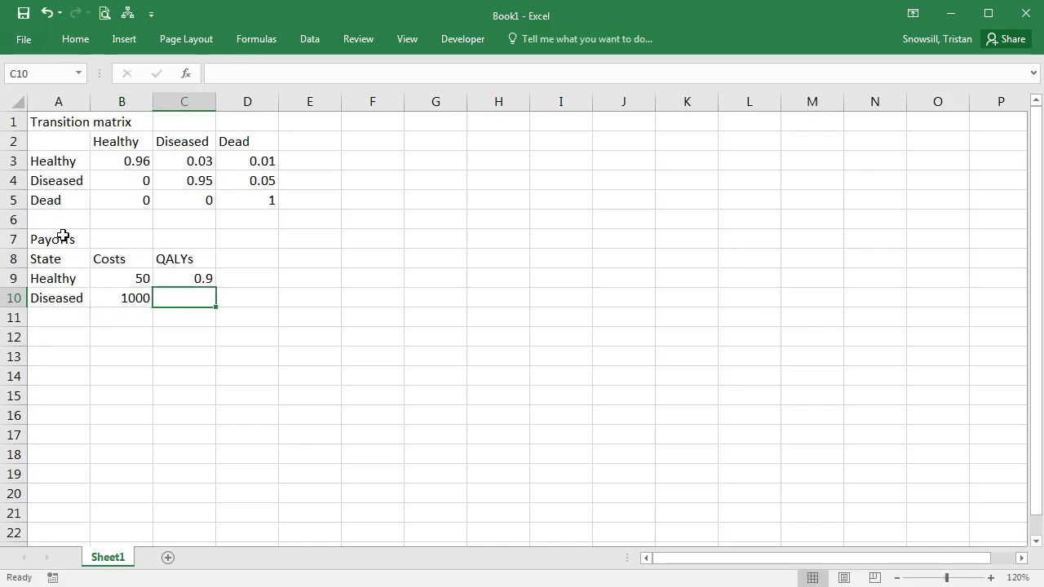
text(0.6)
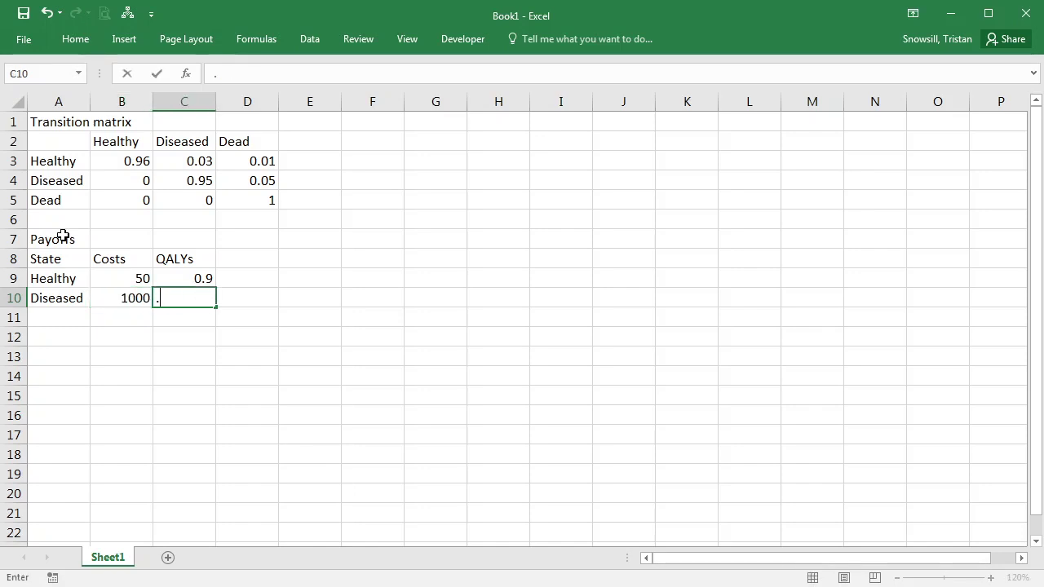
key(Tab)
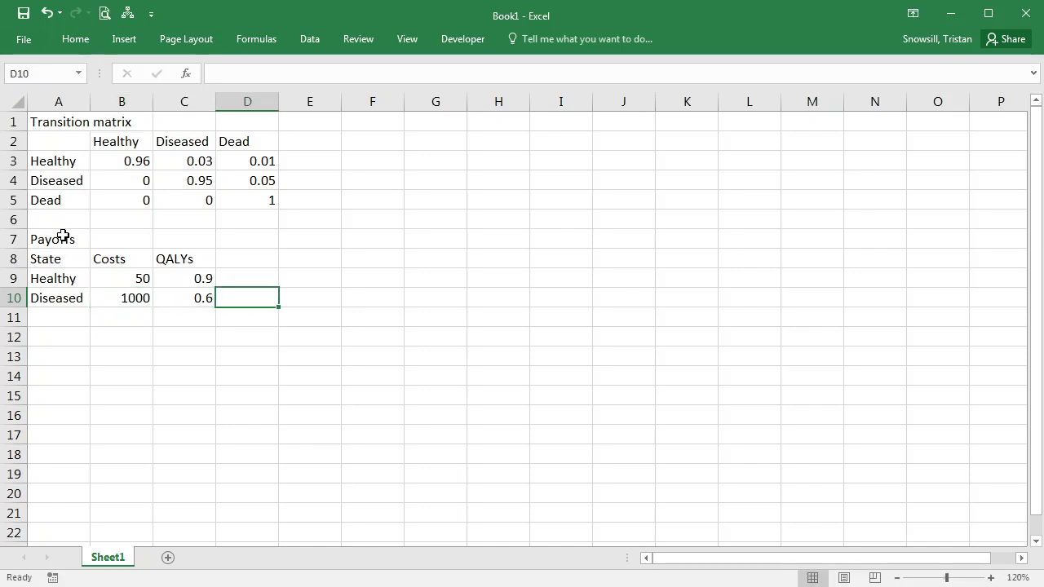
Enter 'Cycle' in F1 and the first cycle numbers 1 and 2 in F3:F4.
click(379, 124)
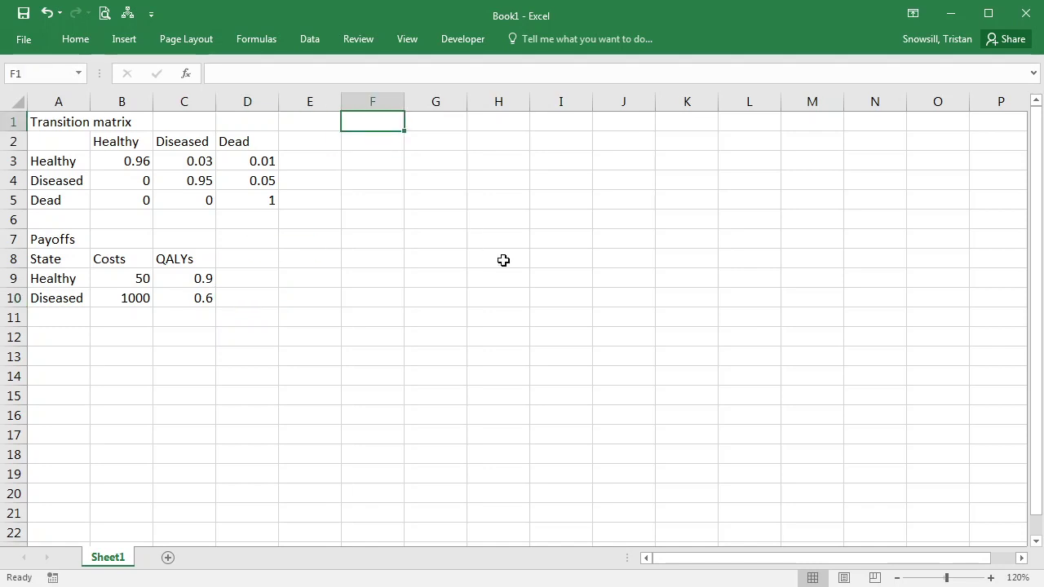
text(Cycle)
key(Return)
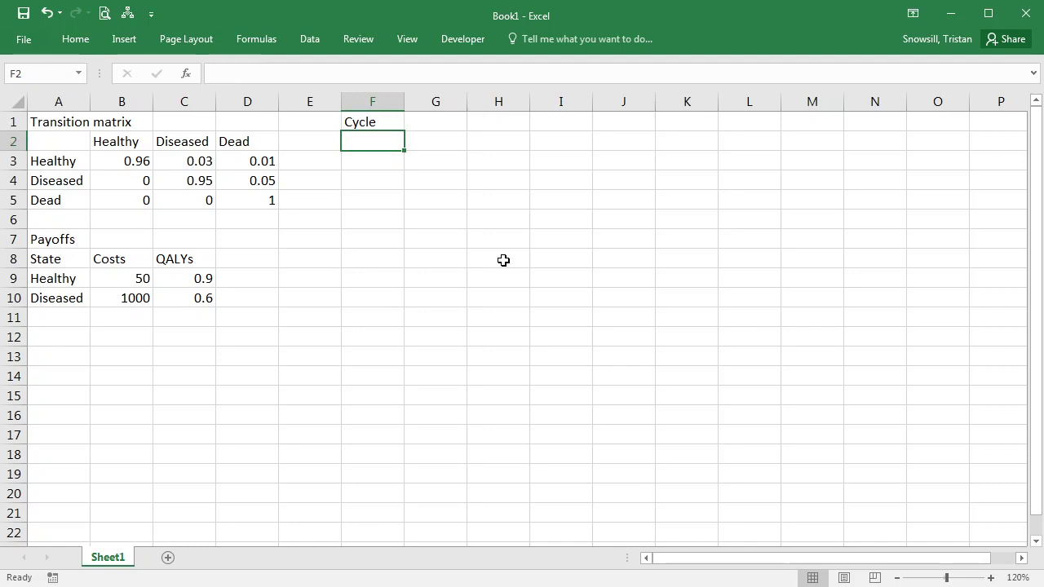
key(Down)
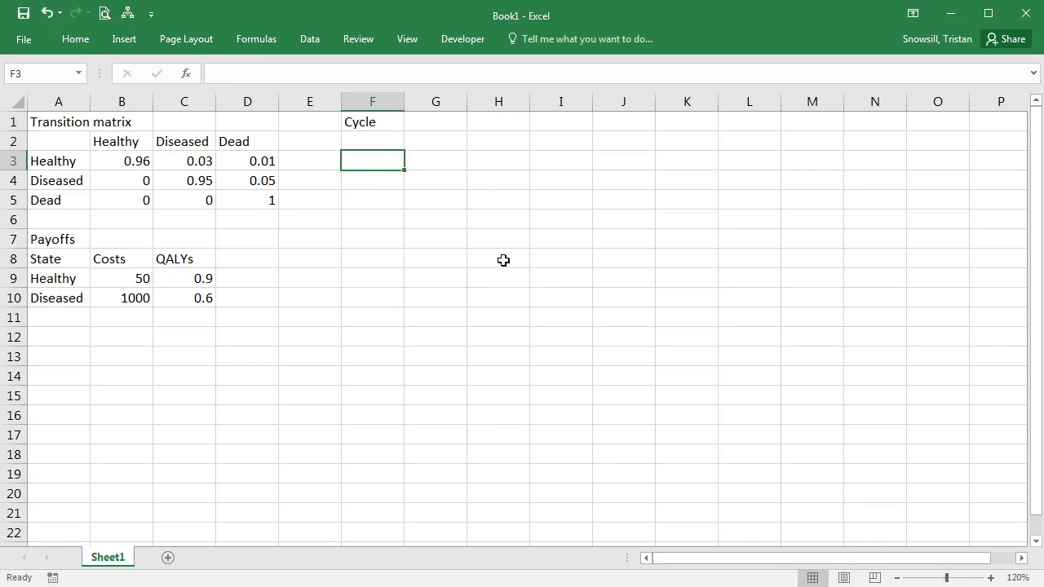
text(1)
key(Return)
text(2)
key(Return)
Fill the cycle series down to 40 in F42.
drag(380, 161, 396, 507)
click(373, 371)
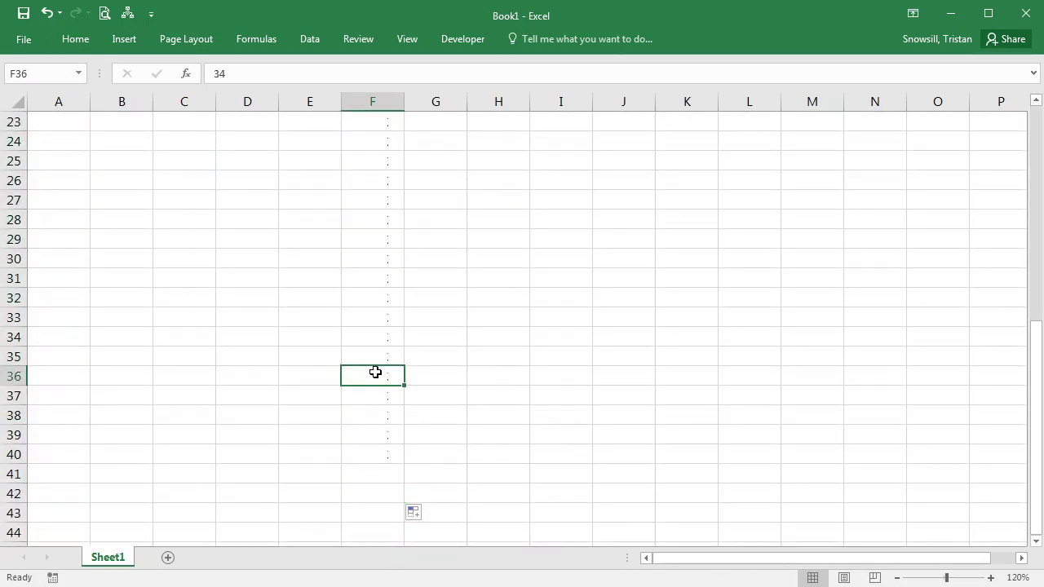
key(ctrl+Up)
key(Up)
key(Up)
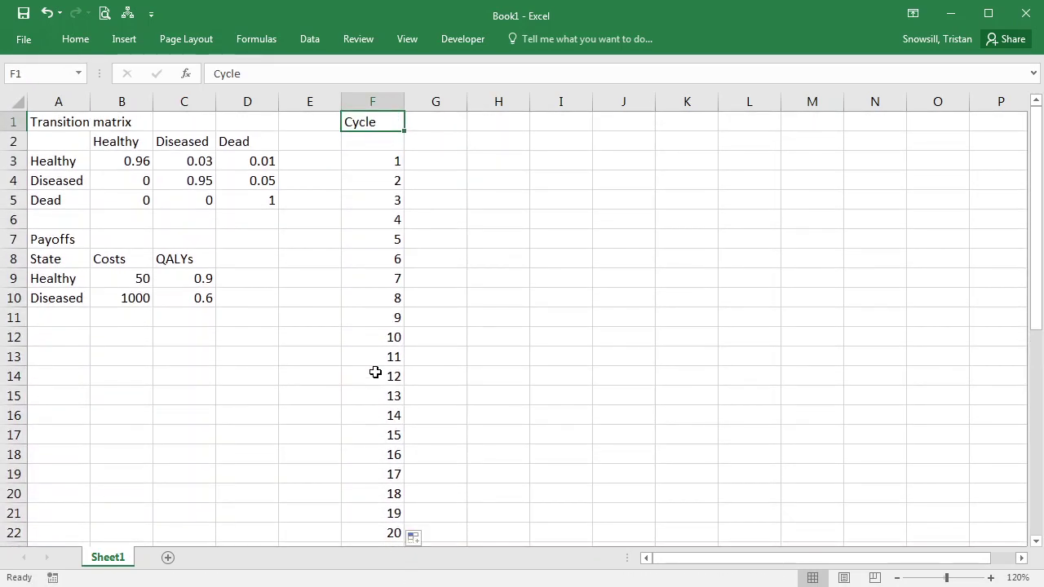
key(Right)
key(Right)
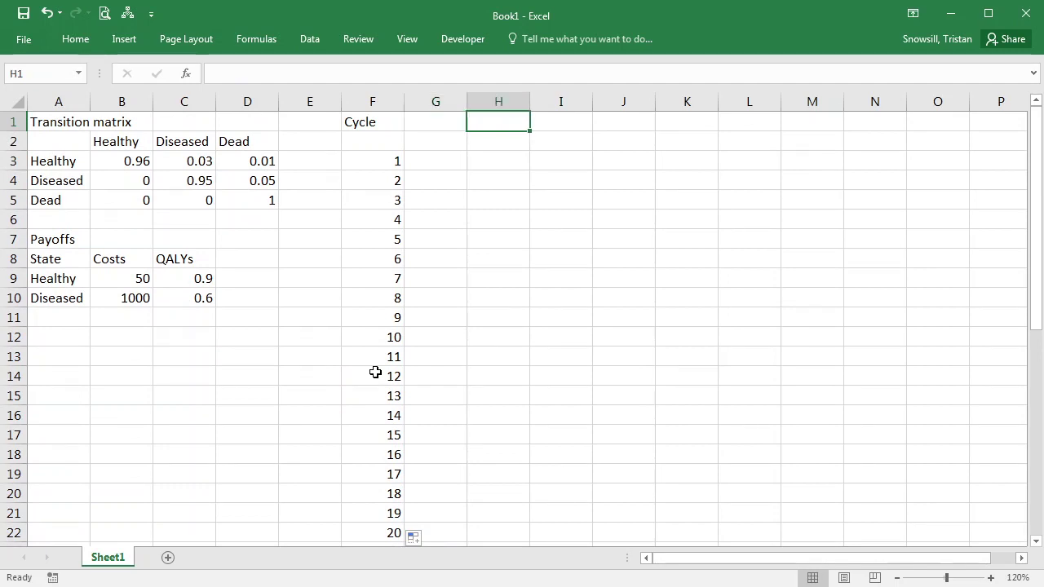
Enter 'State membership' in H1 with Healthy, Diseased, Dead headers in H2:J2.
text(State members)
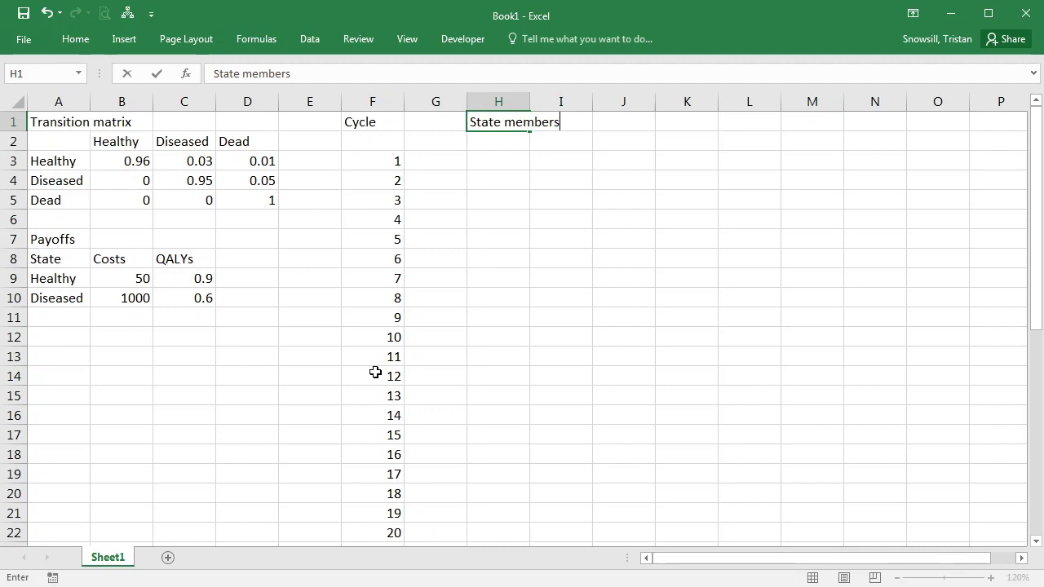
text(hip)
key(Return)
text(Healthy)
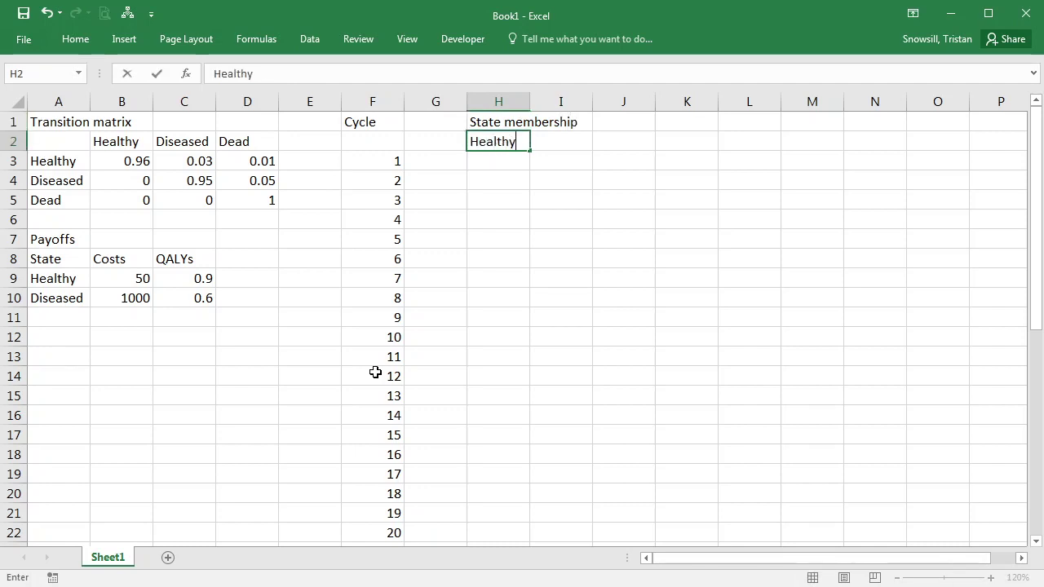
key(Tab)
text(Diseased)
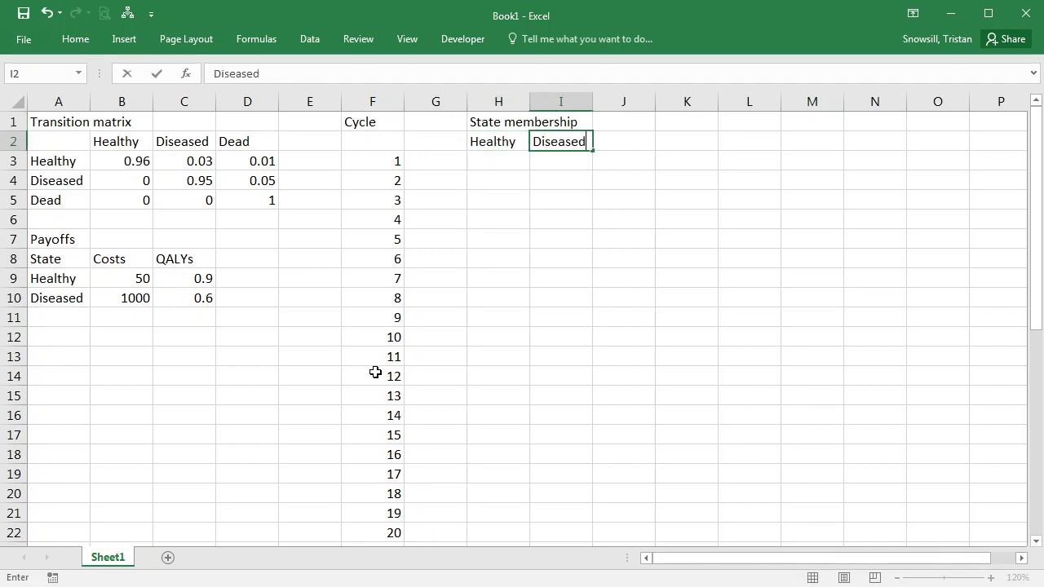
key(Tab)
text(Dead)
key(Return)
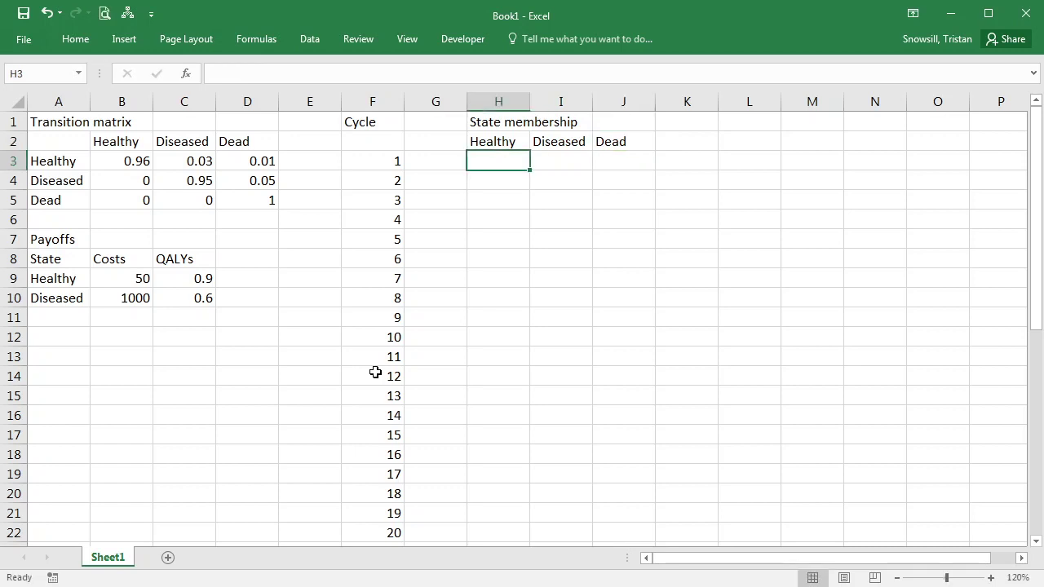
Enter the starting cohort 1000, 0, 0 in H3:J3.
text(1000)
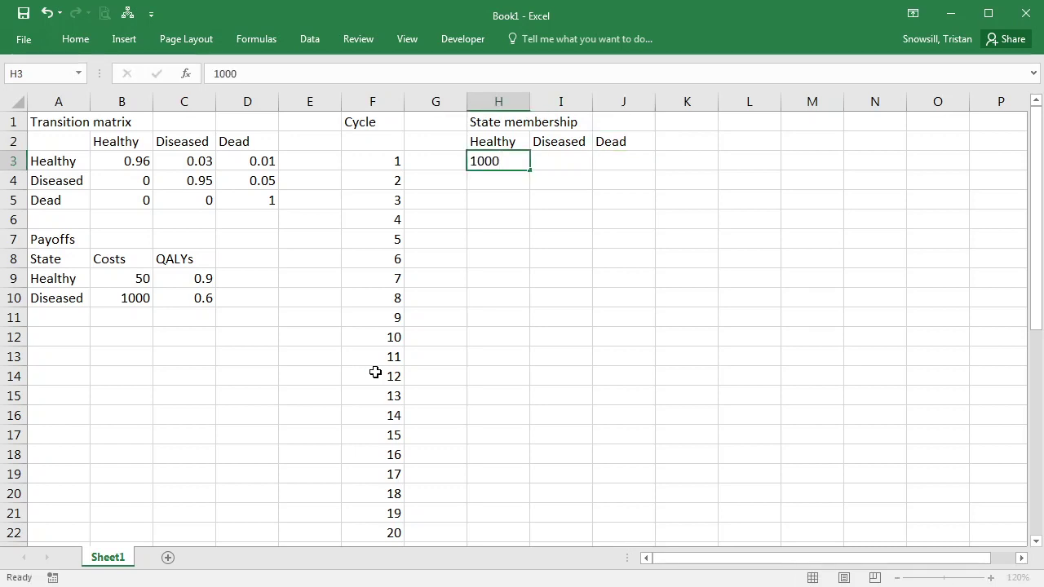
key(Tab)
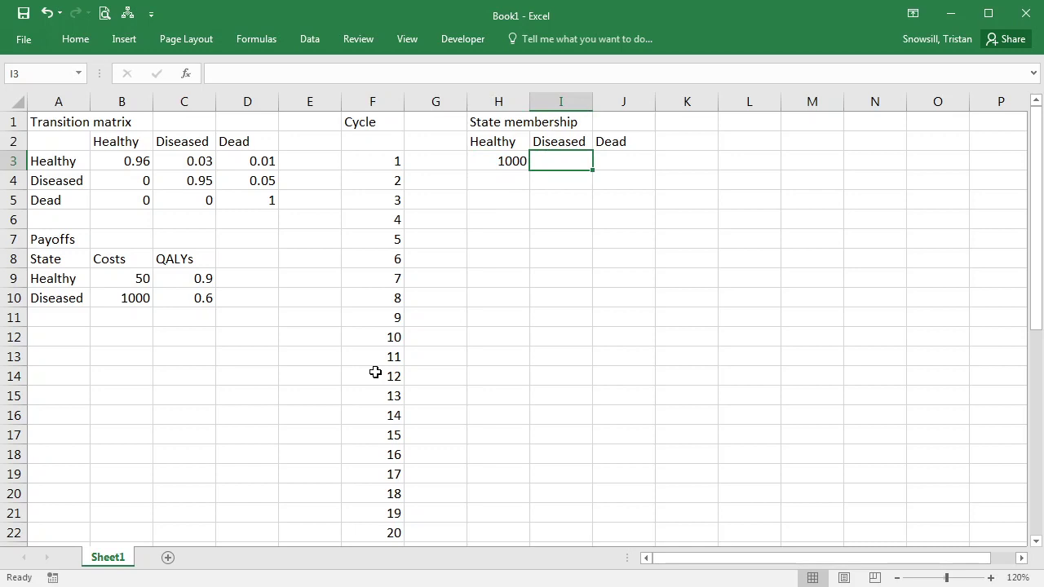
text(0)
key(Tab)
text(0)
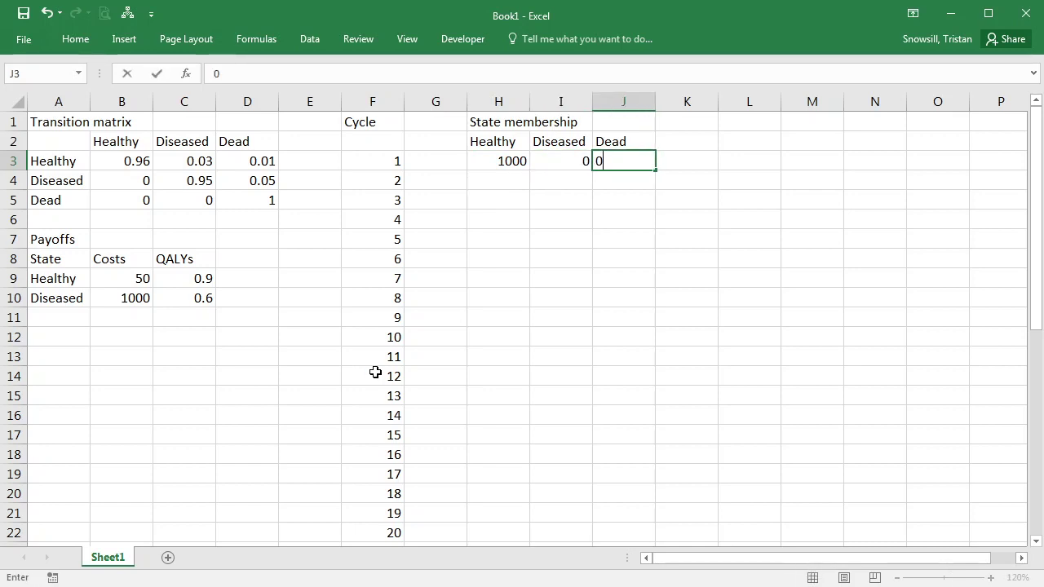
key(Return)
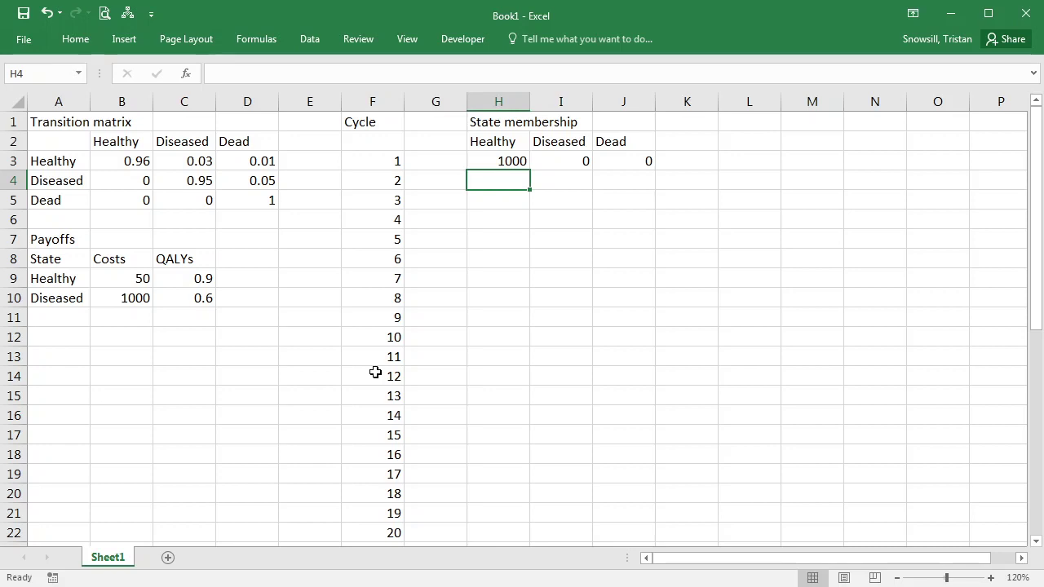
Enter =MMULT(H3:J3,$B$3:$D$5) as an array formula across H4:J4.
key(shift+Right)
key(shift+Right)
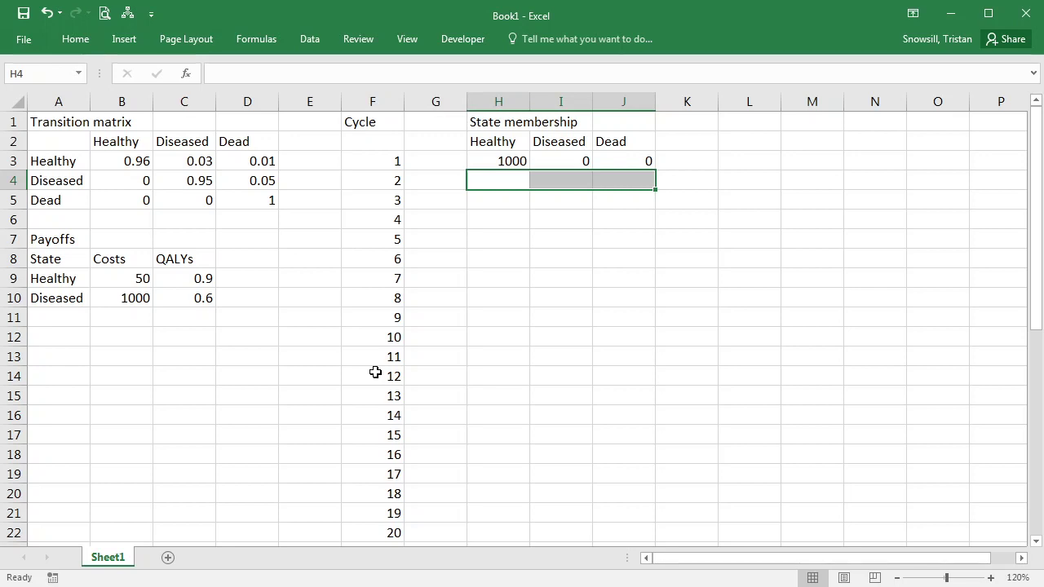
text(=MMULT)
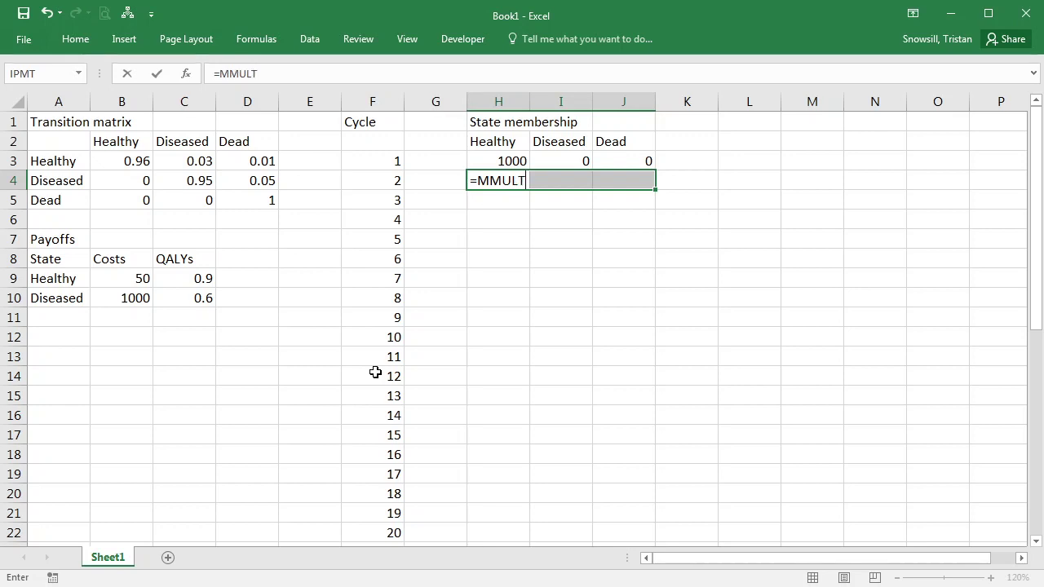
text(()
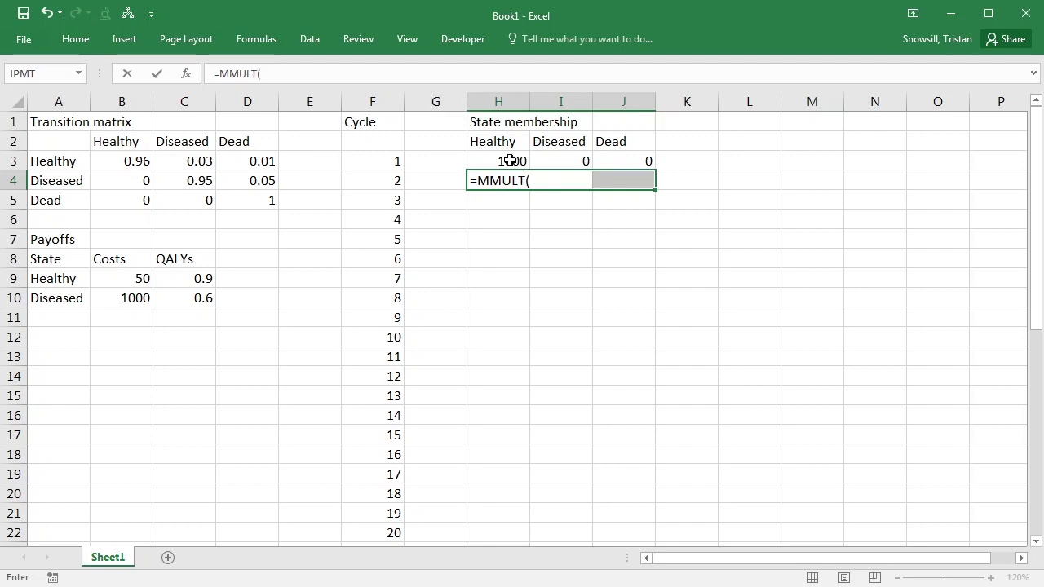
drag(508, 158, 606, 158)
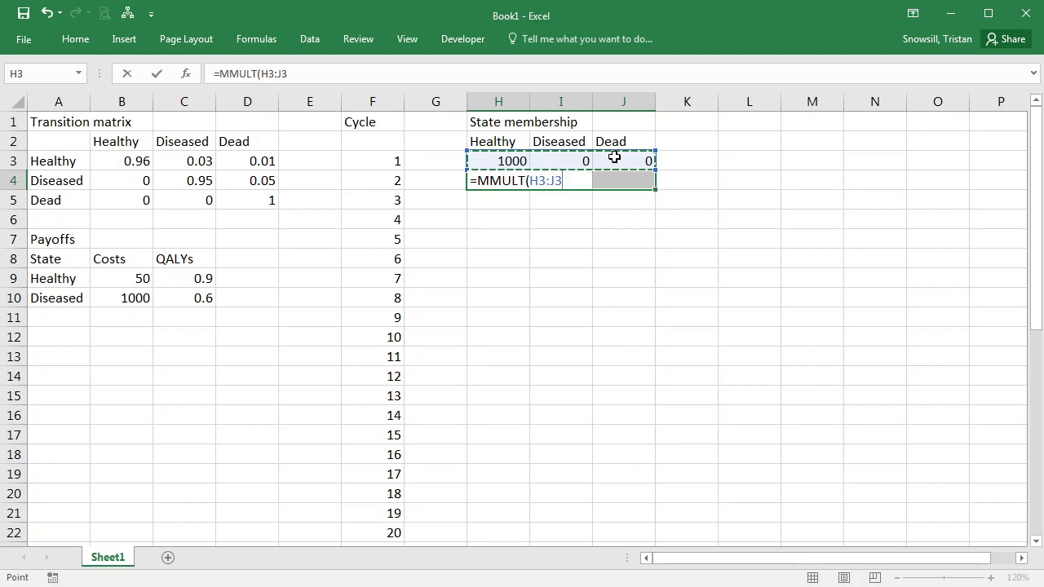
text(,)
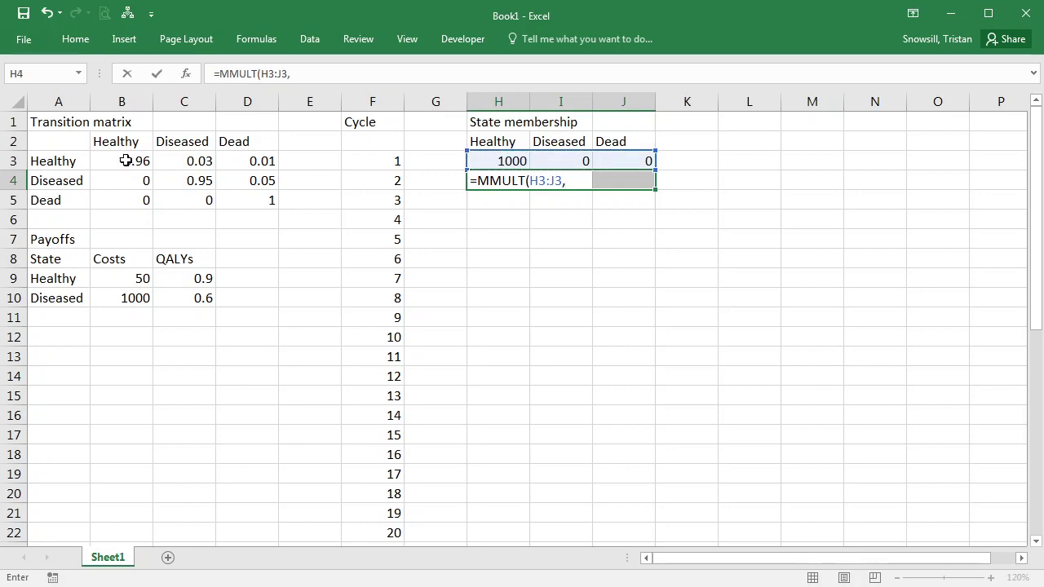
mouse_move(129, 156)
mouse_down()
mouse_move(273, 187)
mouse_move(263, 201)
mouse_up()
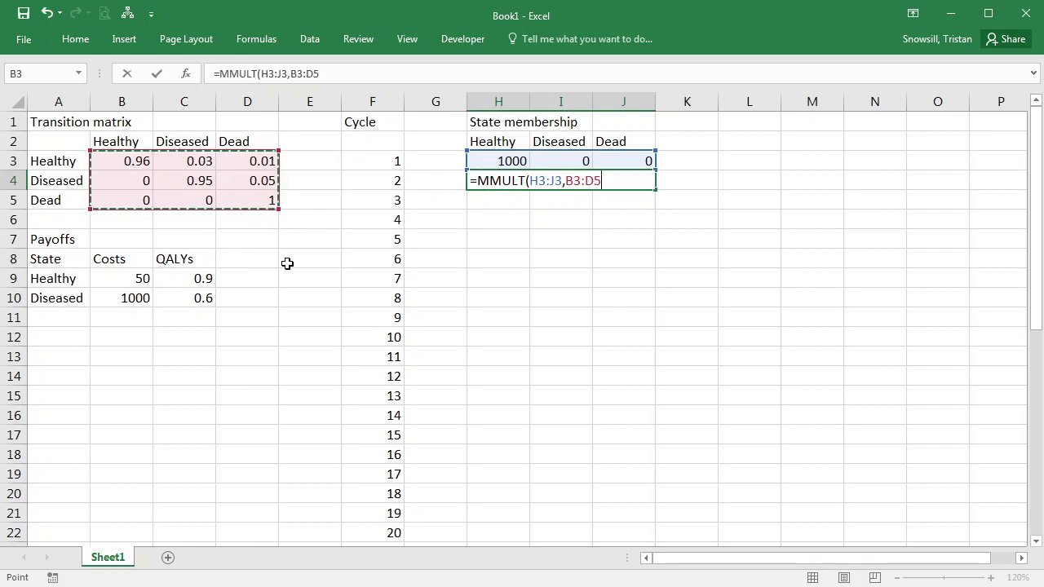
key(F4)
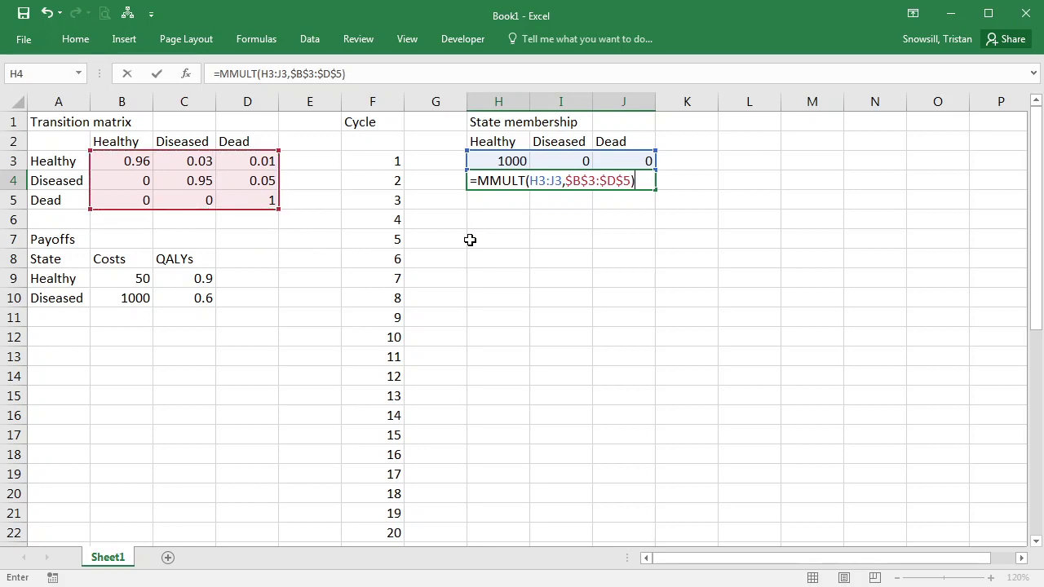
key(ctrl+shift+Return)
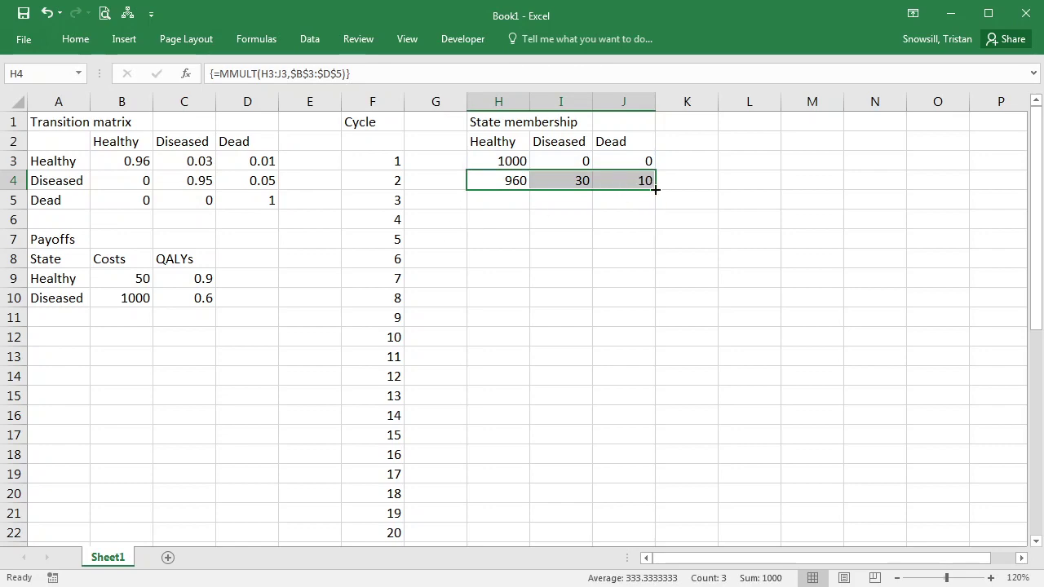
Fill the MMULT cohort formula down through cycle 40 in row 42.
drag(654, 189, 631, 513)
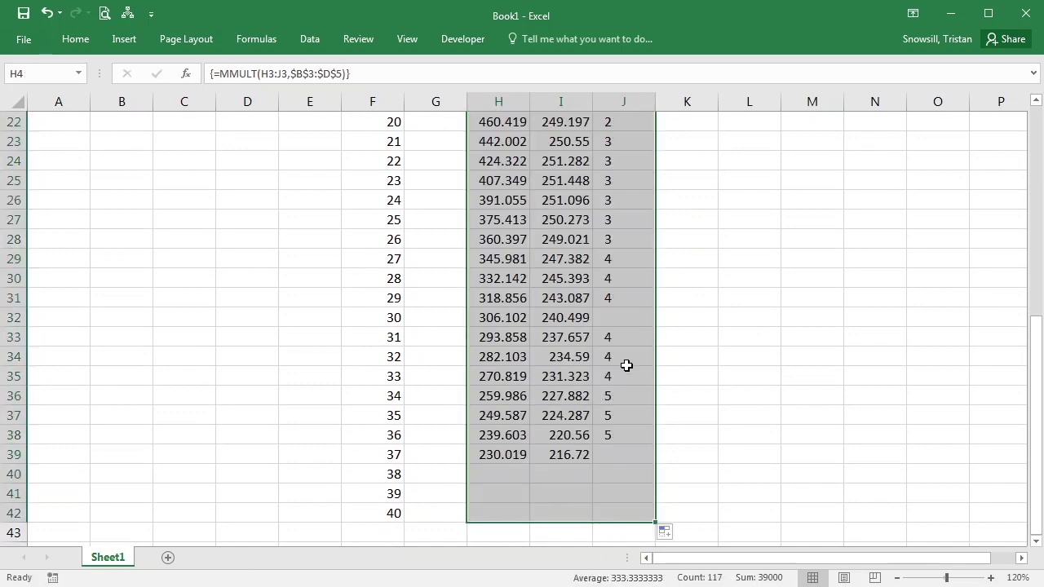
click(625, 510)
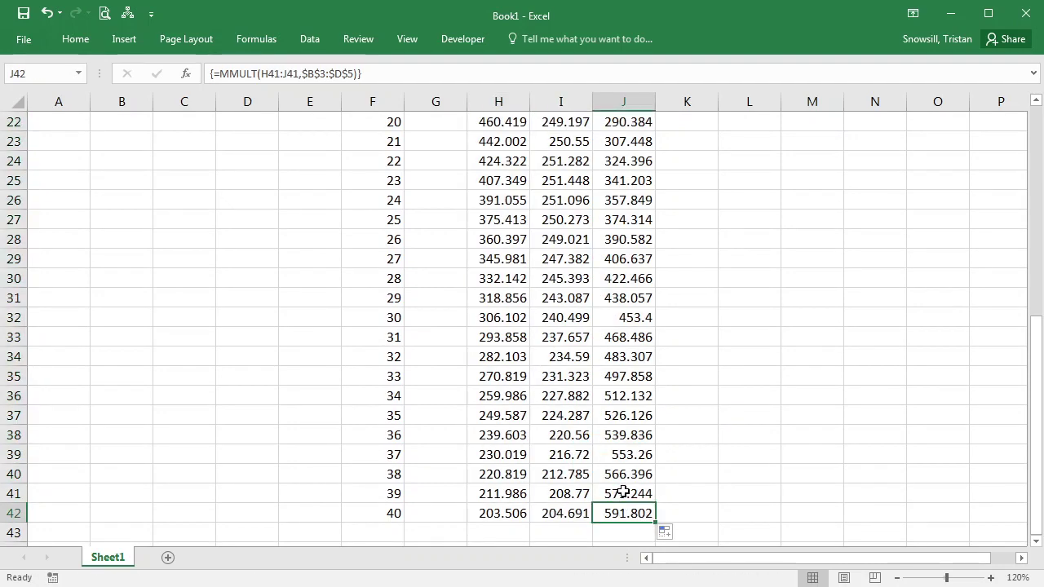
key(ctrl+Up)
key(ctrl+Up)
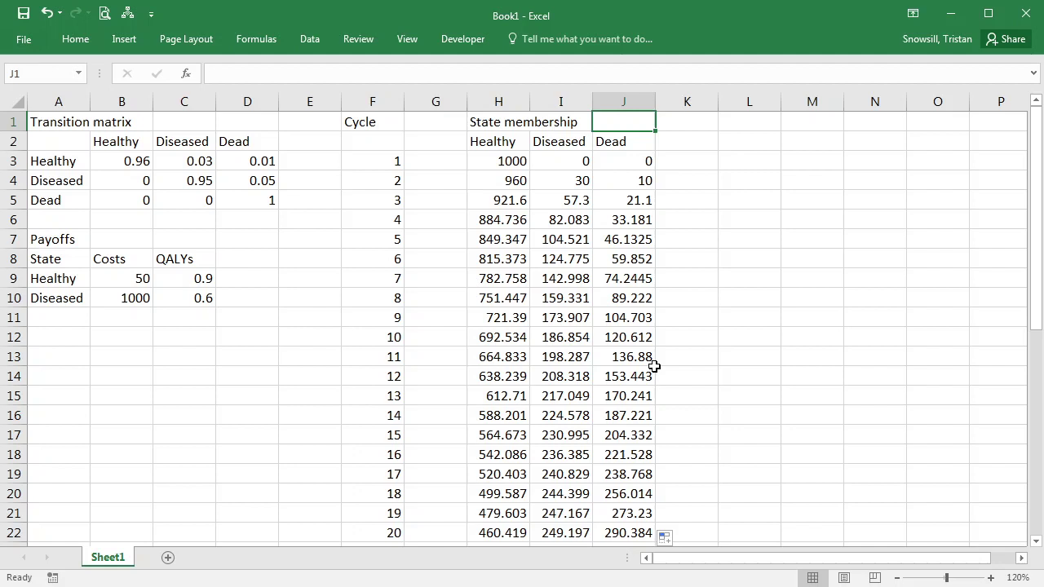
Type 'Costs' in L1 and the labels Healthy, Diseased, Total across L2:N2.
key(Right)
key(Right)
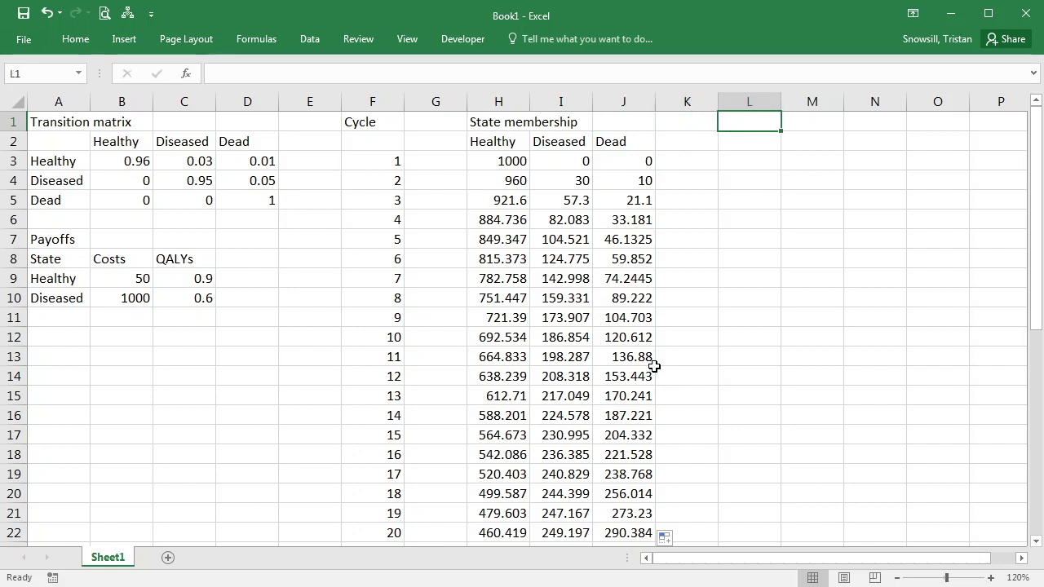
text(Costs)
key(Return)
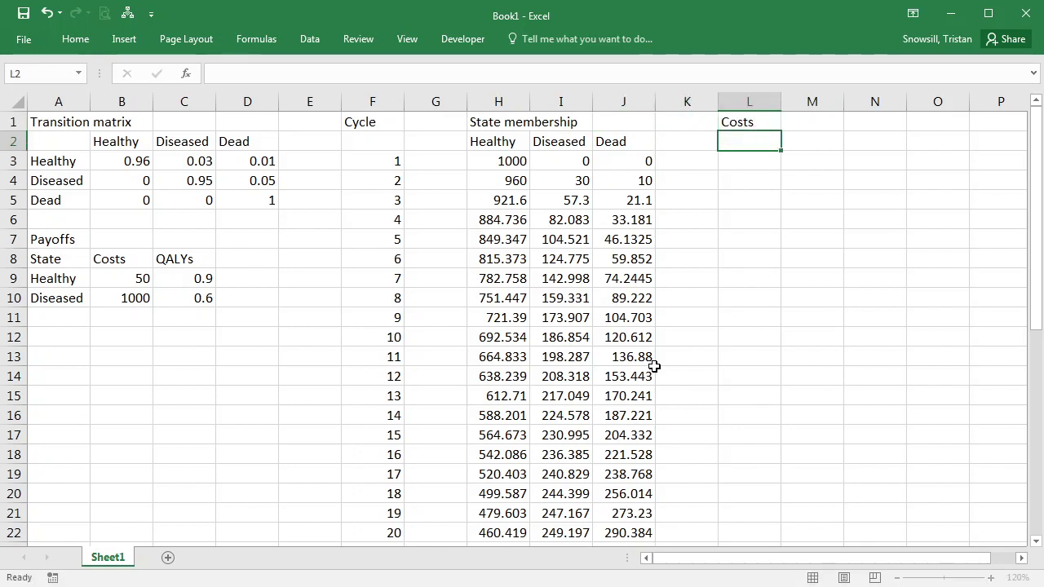
text(Healthy)
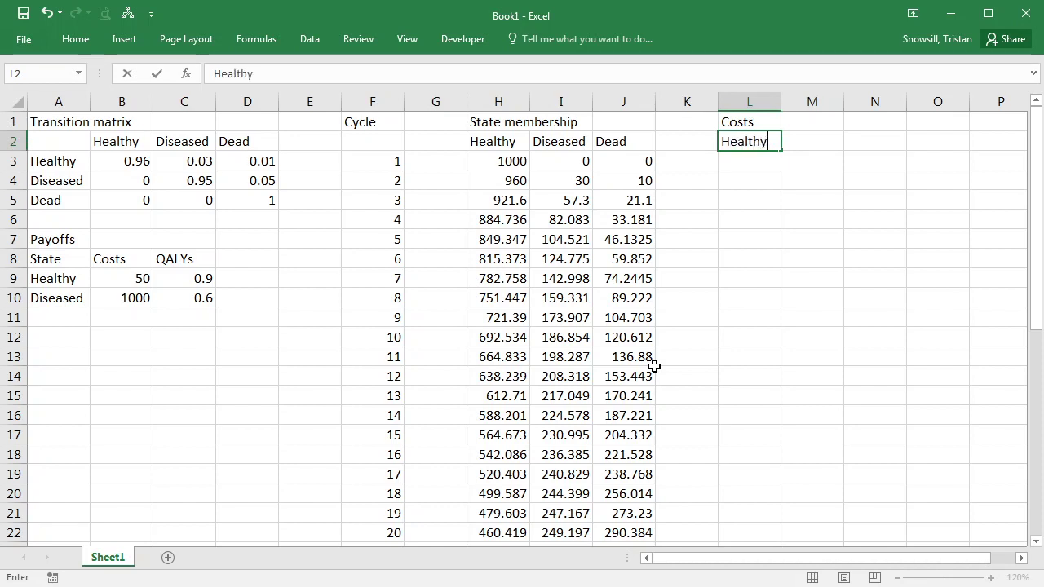
key(Tab)
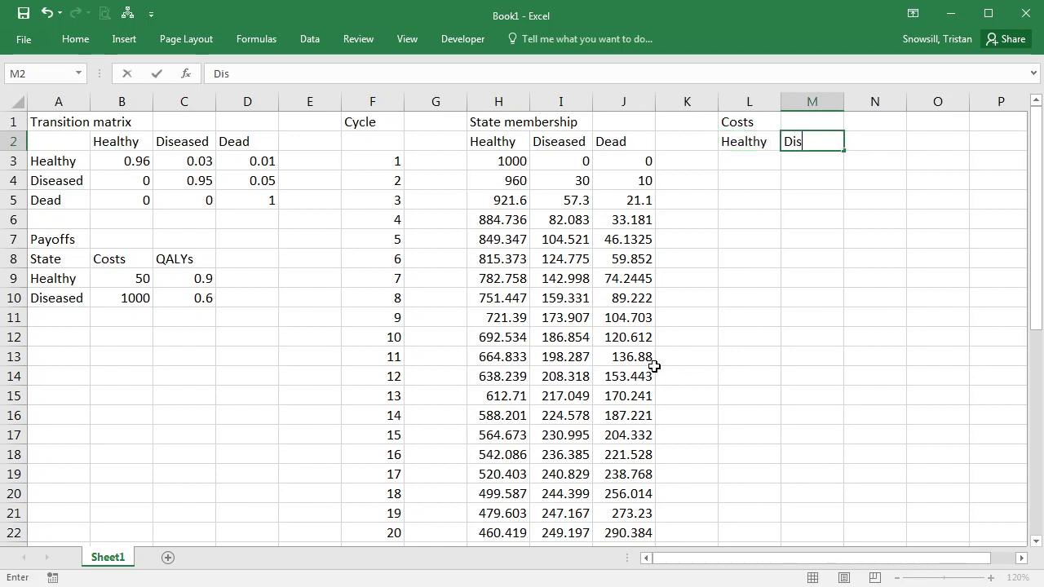
text(eased)
key(Tab)
text(Tot)
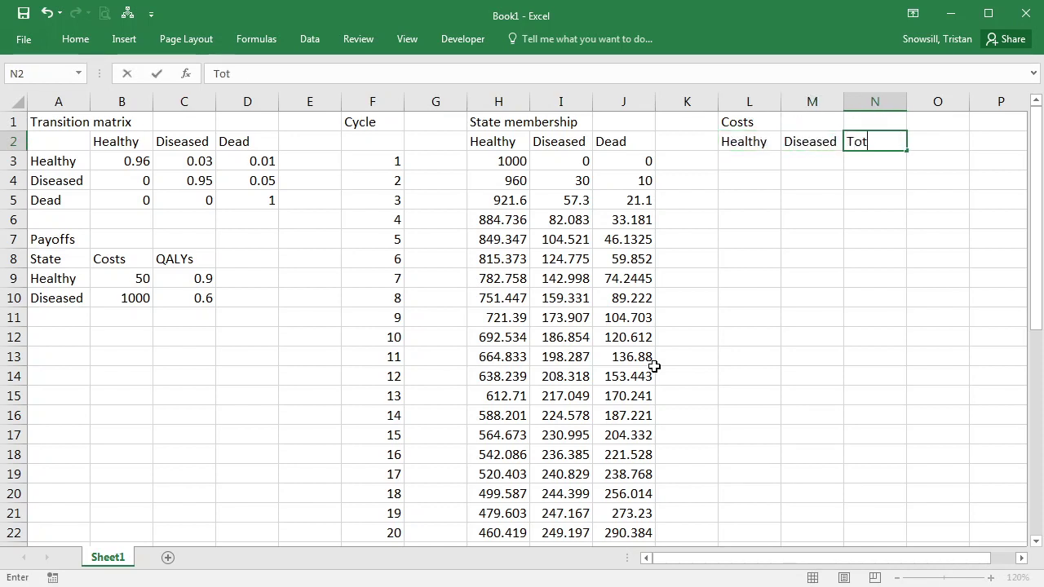
key(Return)
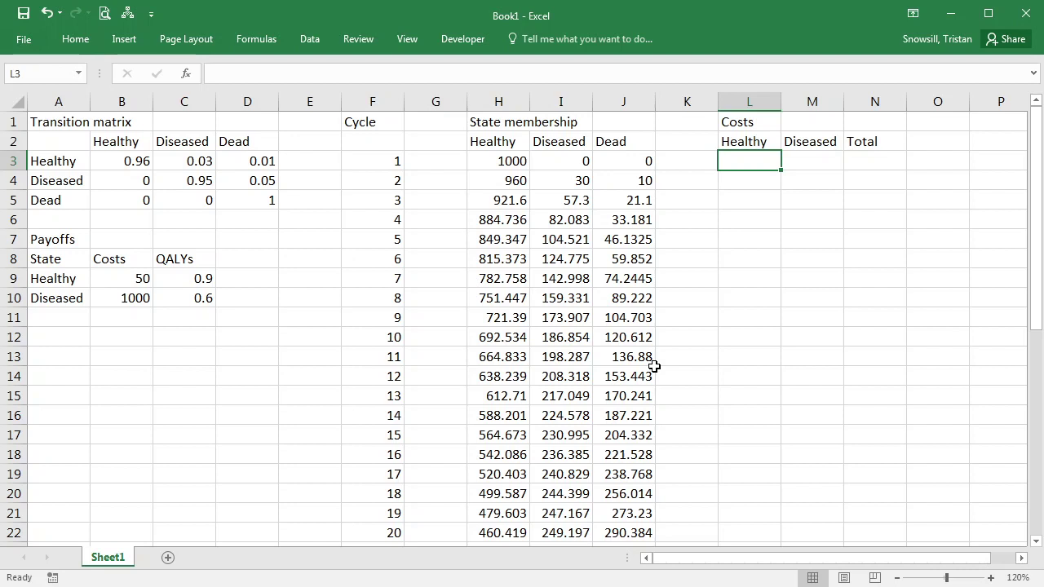
Enter =H3*$B$9 in L3 for the cycle-1 Healthy cost.
text(=)
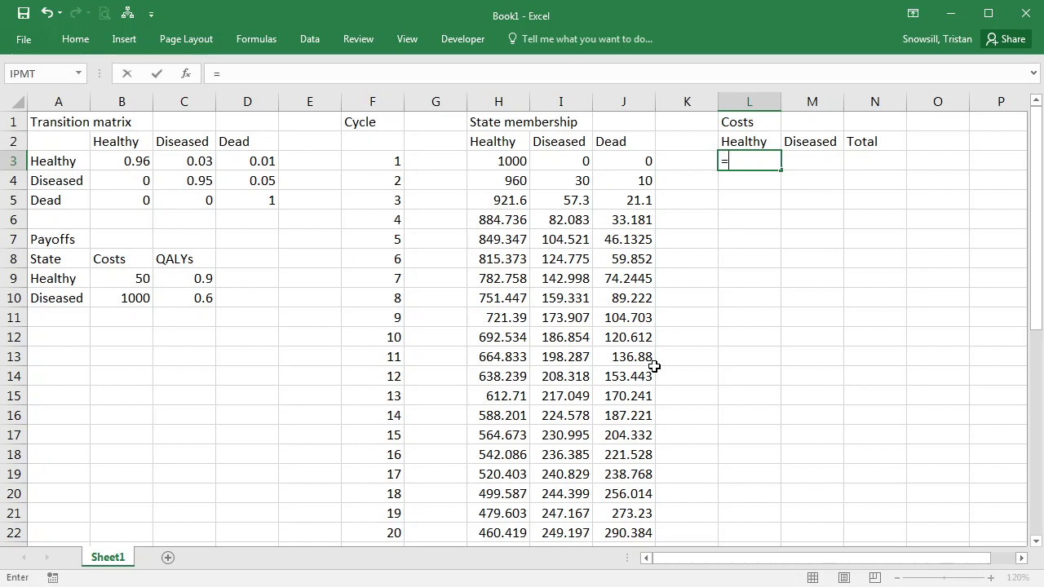
click(495, 162)
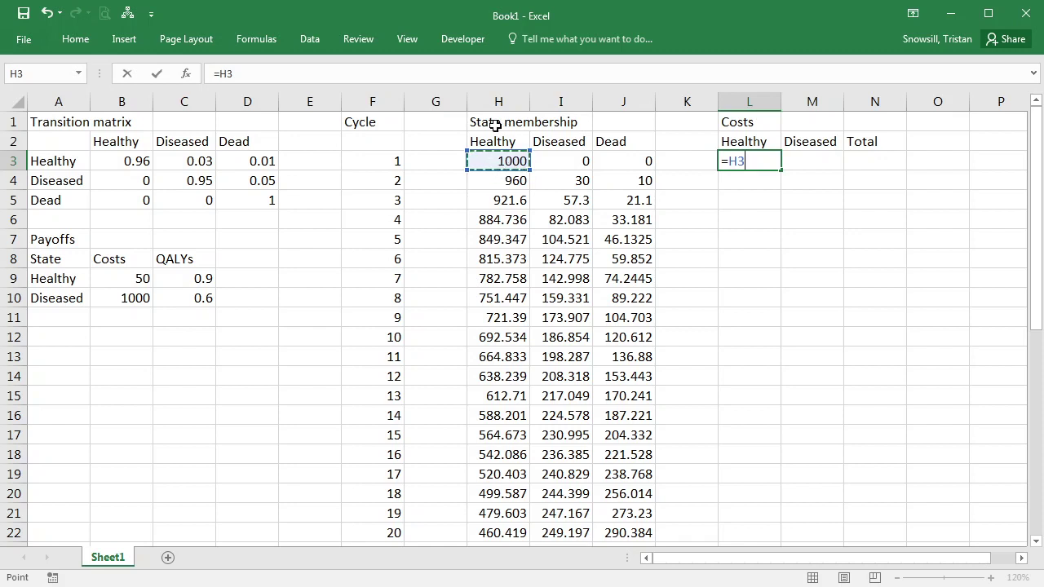
click(478, 161)
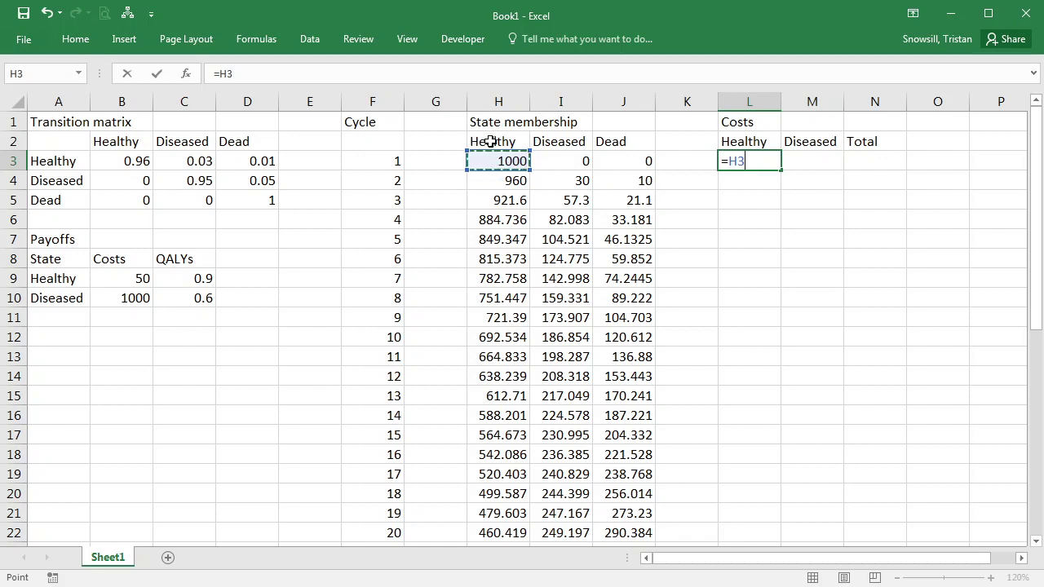
text(*)
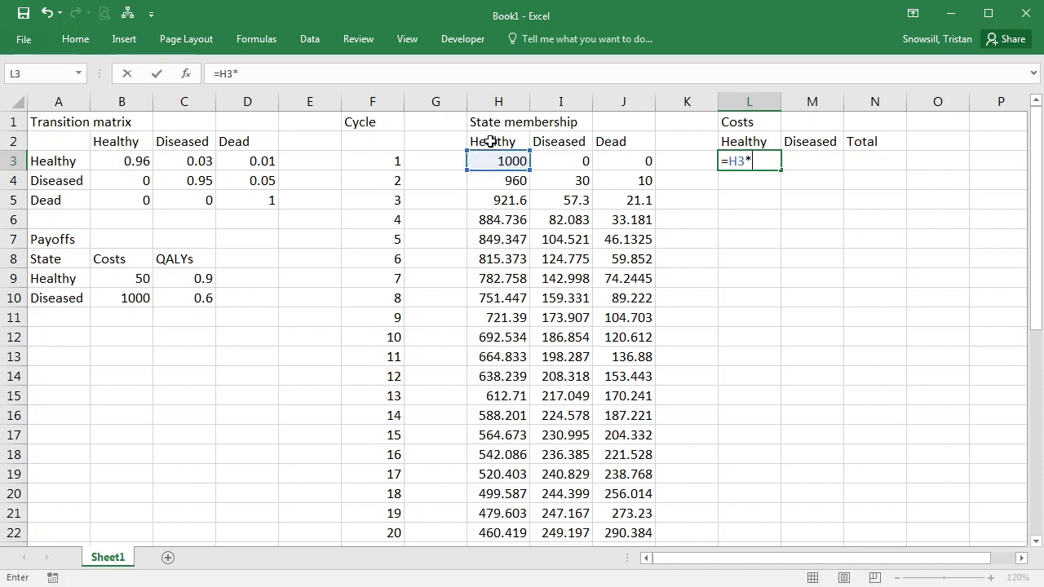
click(125, 278)
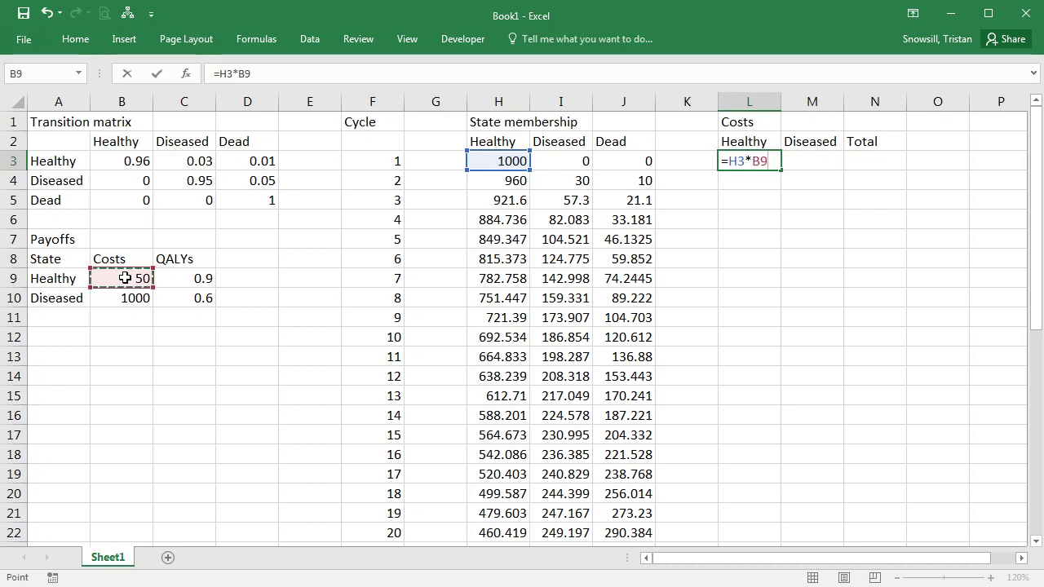
key(F4)
key(Tab)
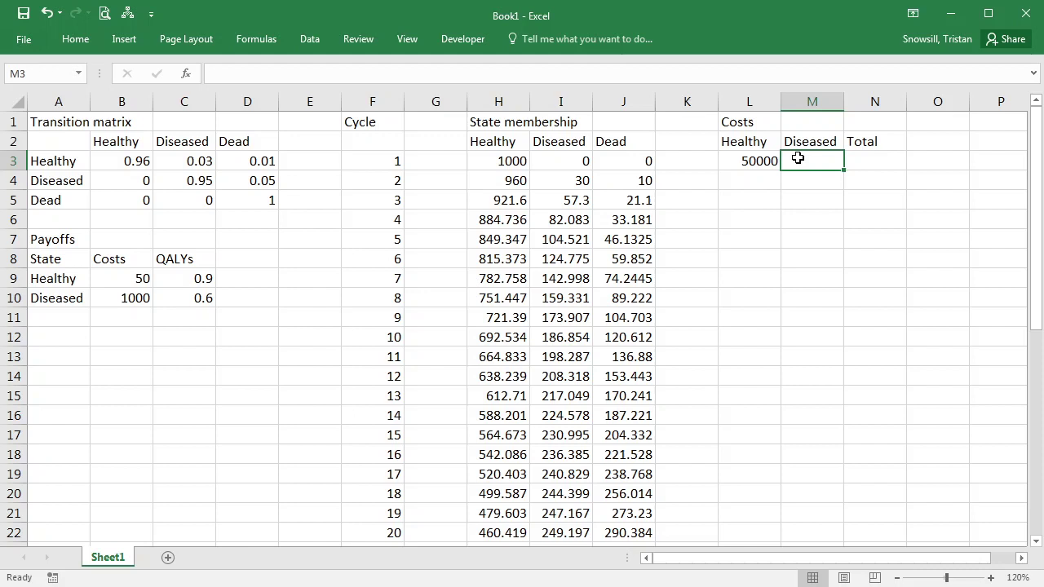
Enter =I3*$B$10 in M3 for the cycle-1 Diseased cost and verify it.
text(=)
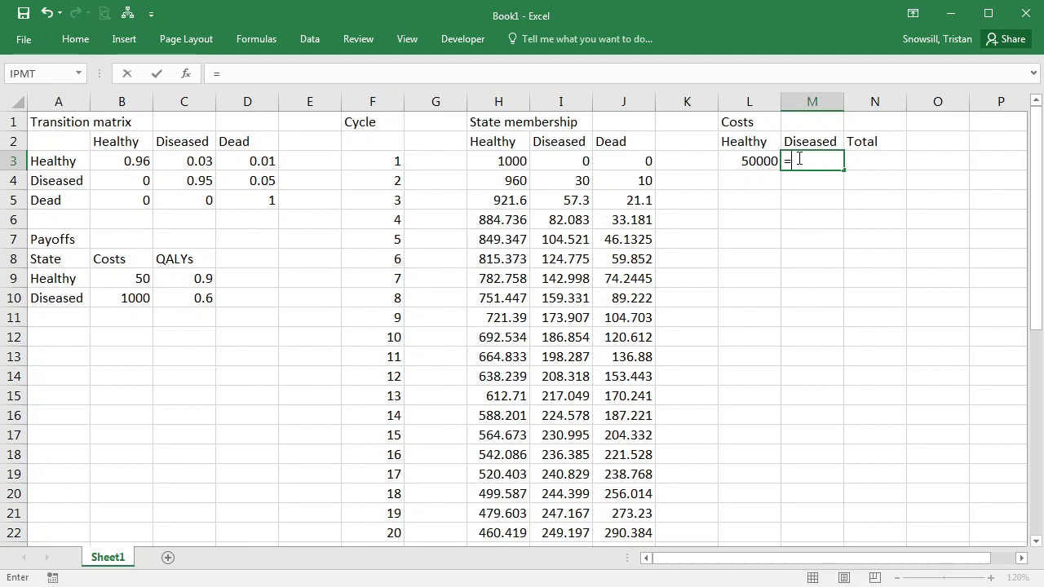
click(548, 157)
text(*)
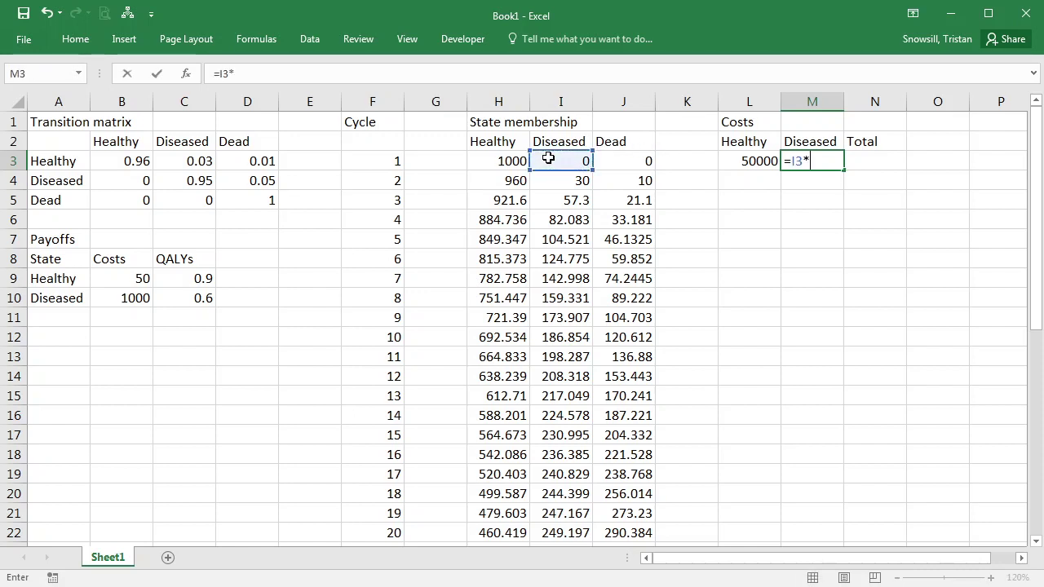
click(134, 298)
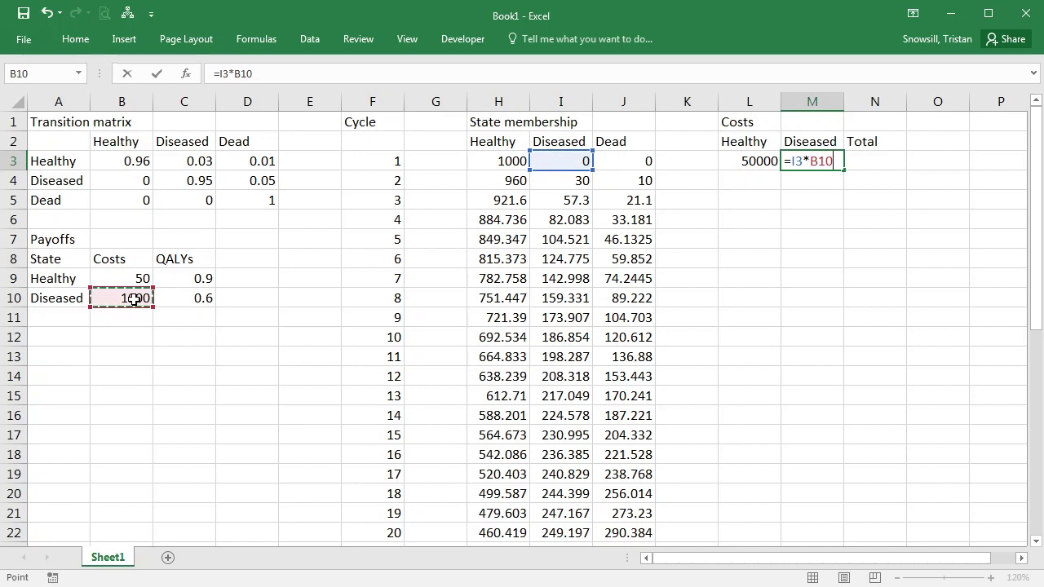
key(F4)
key(Return)
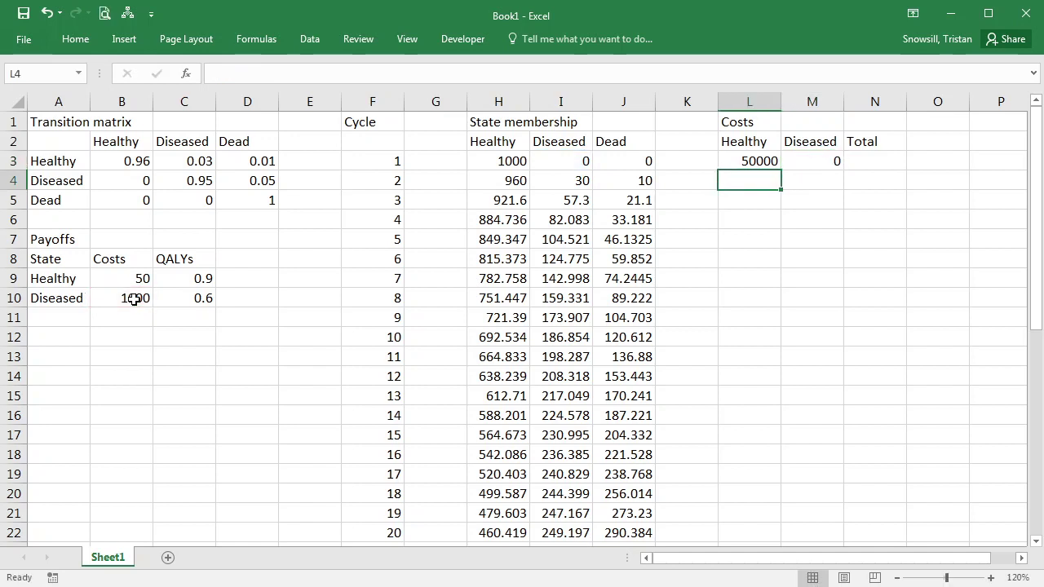
click(831, 159)
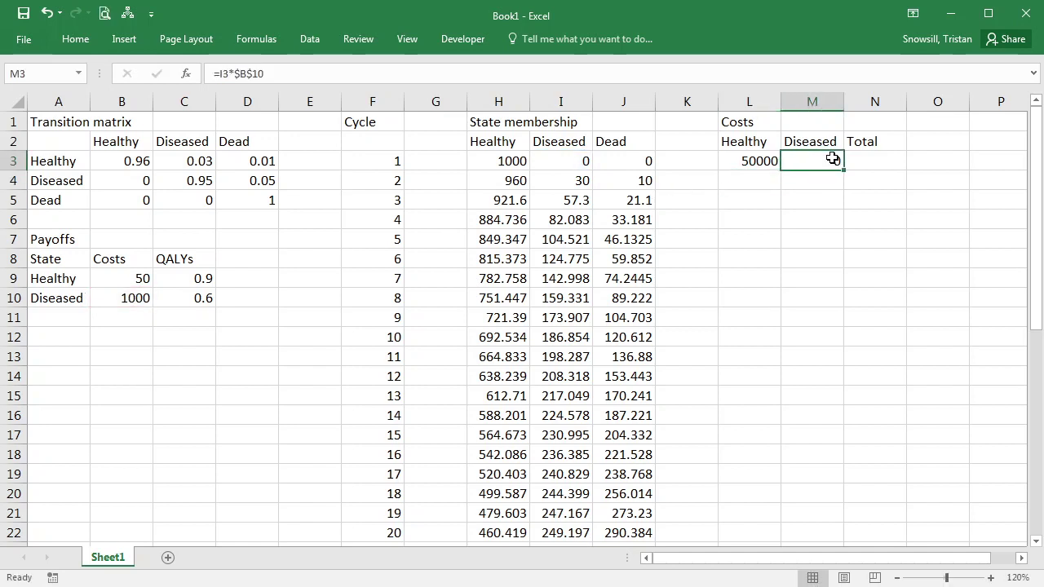
click(569, 160)
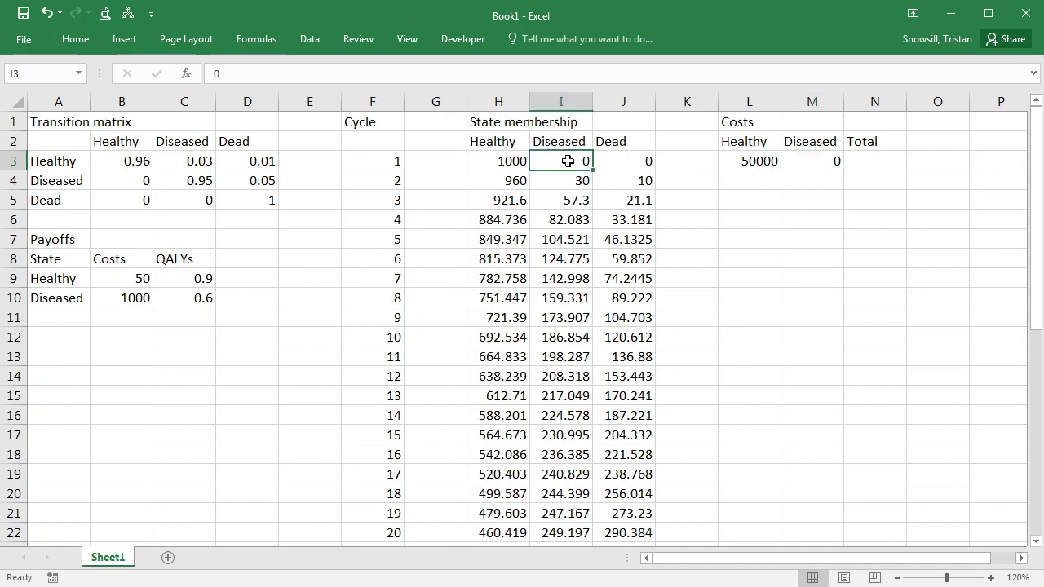
click(866, 160)
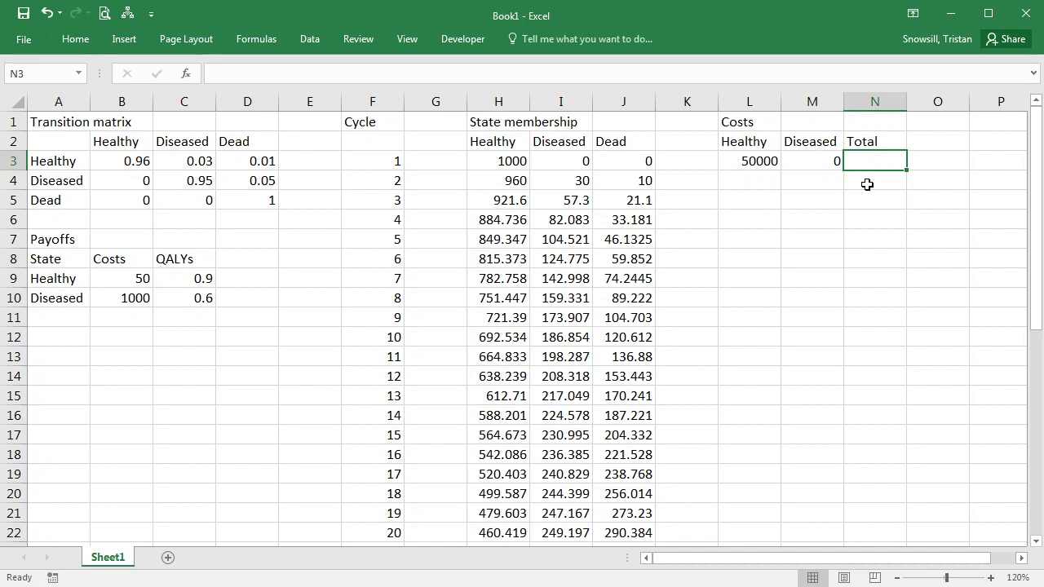
Enter the total cost formula =SUM(L3:M3) in N3, giving 50000 for cycle 1.
text(=)
key(Left)
key(Left)
text(+)
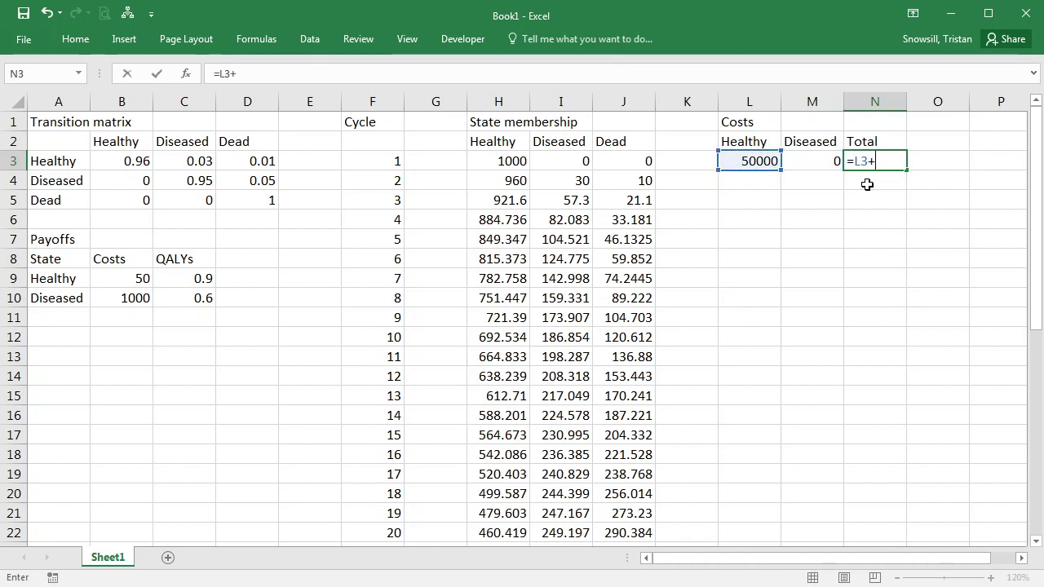
key(Left)
key(Escape)
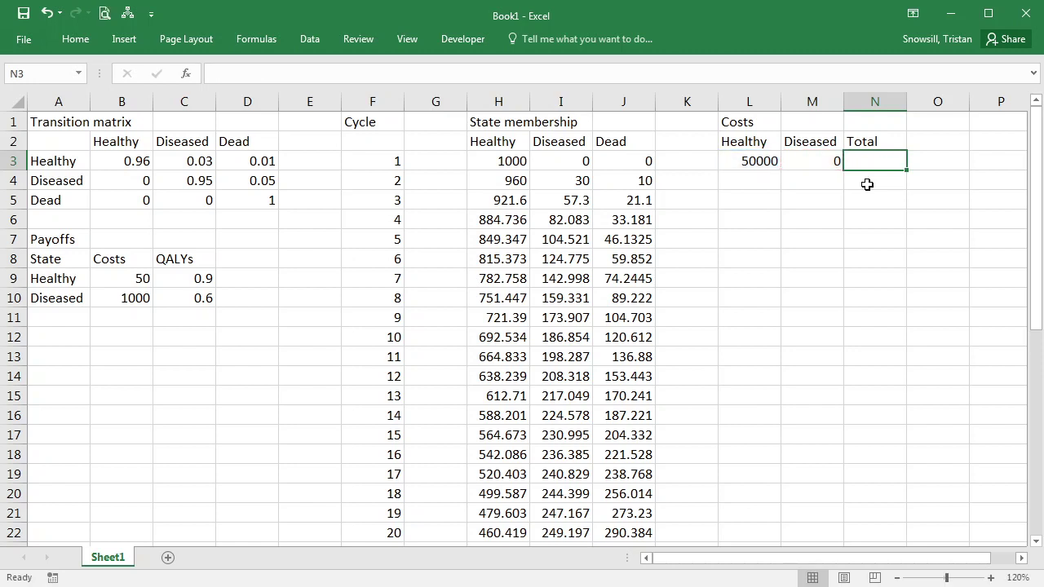
key(alt+equal)
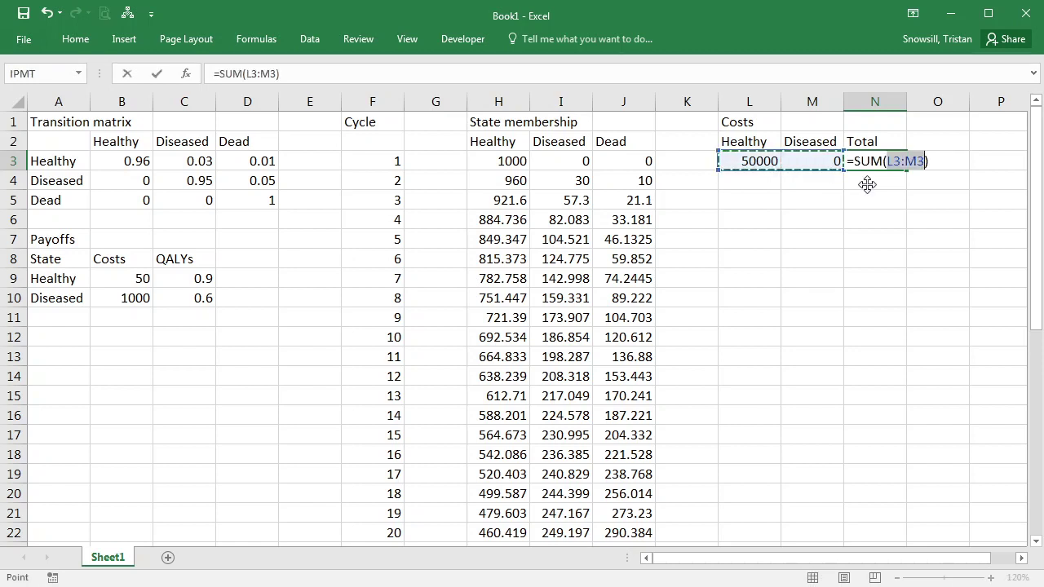
key(Return)
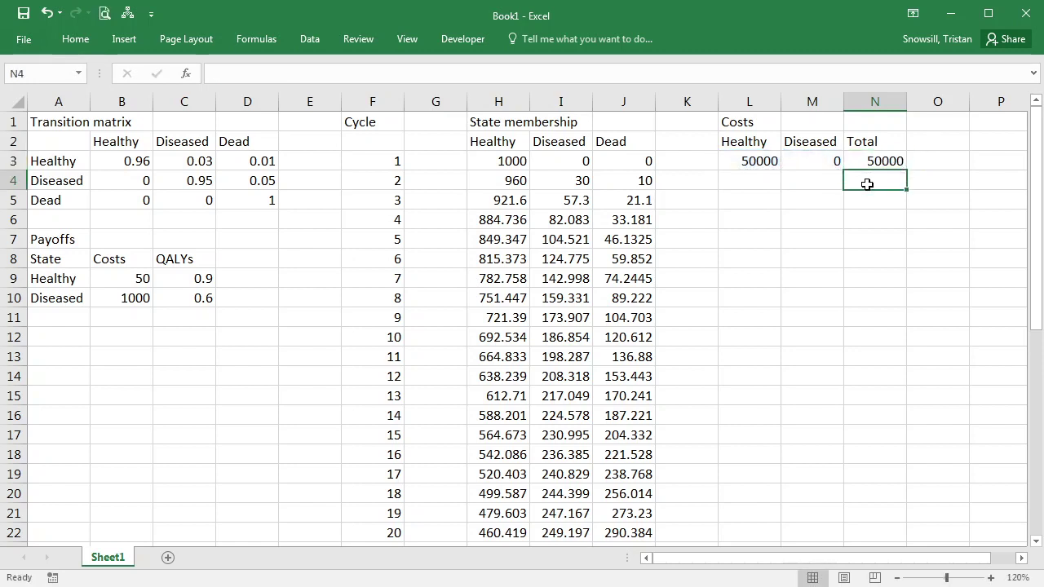
Fill the L3:N3 cost formulas down through row 42 for all 40 cycles.
key(Up)
key(Left)
key(Left)
key(shift+Right)
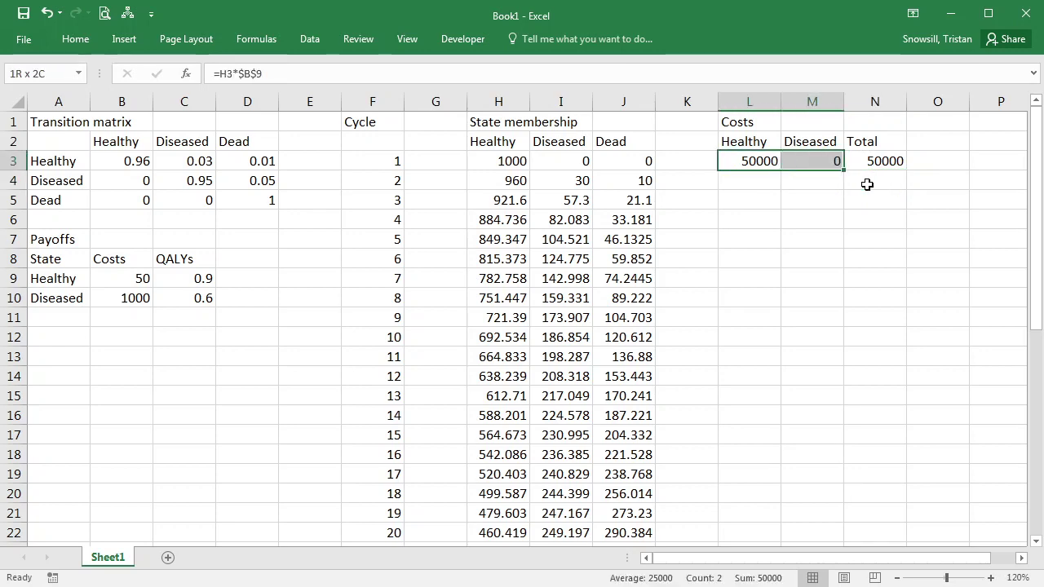
shift+click(881, 161)
scroll(866, 390, down, 10)
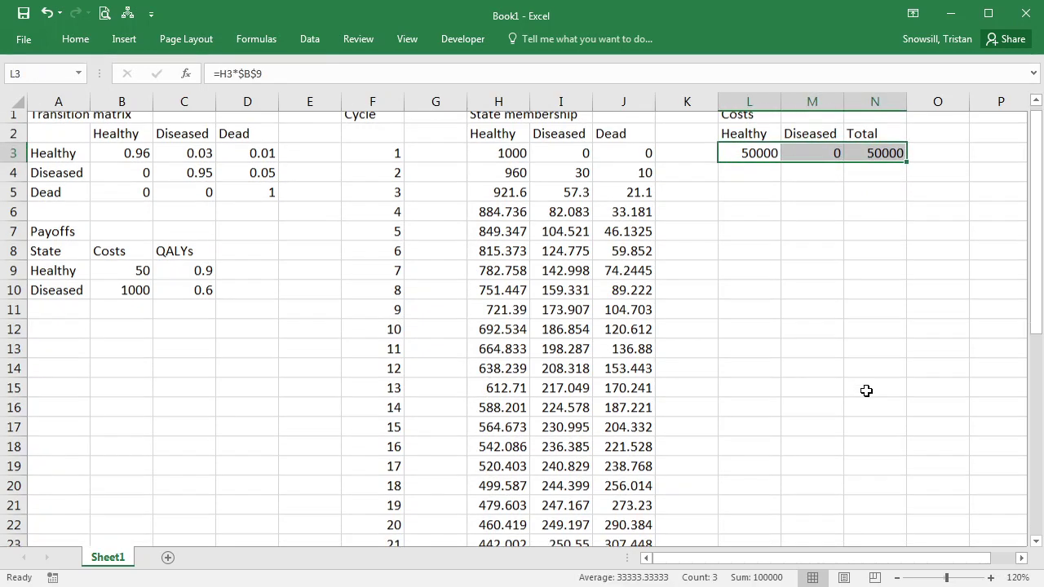
shift+click(862, 335)
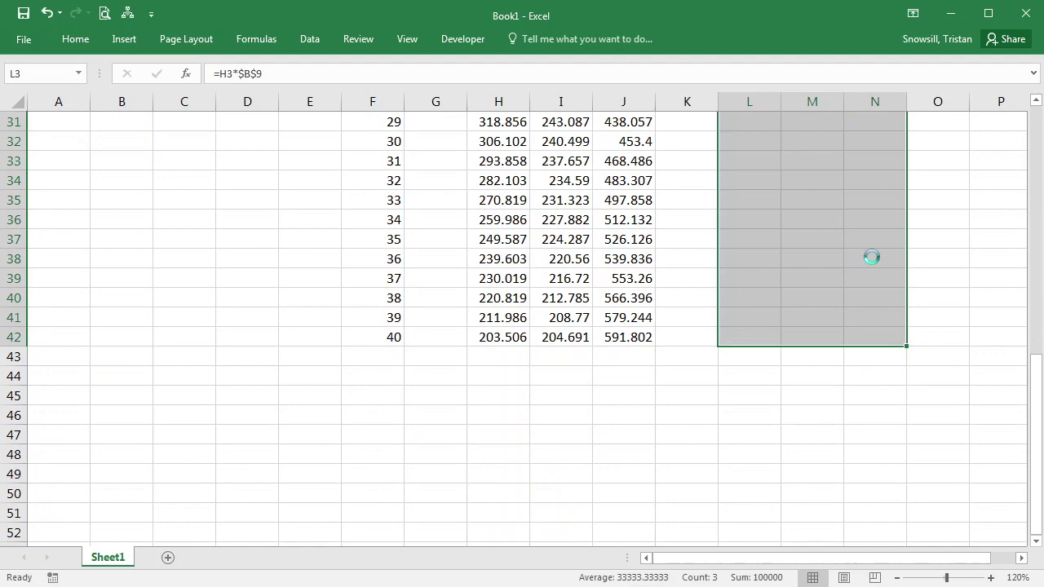
key(ctrl+d)
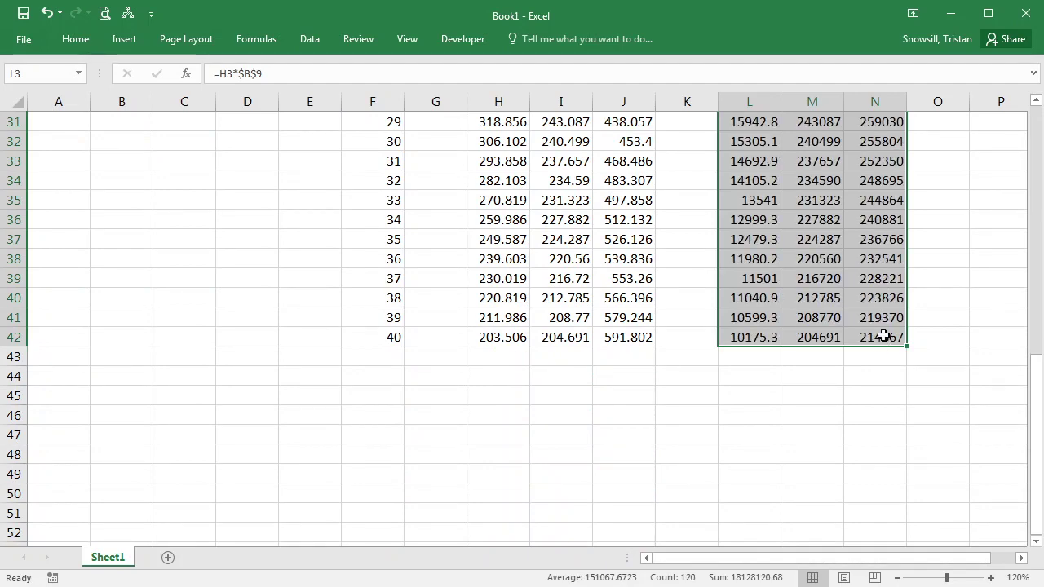
click(883, 335)
key(ctrl+Up)
key(ctrl+Up)
key(ctrl+Up)
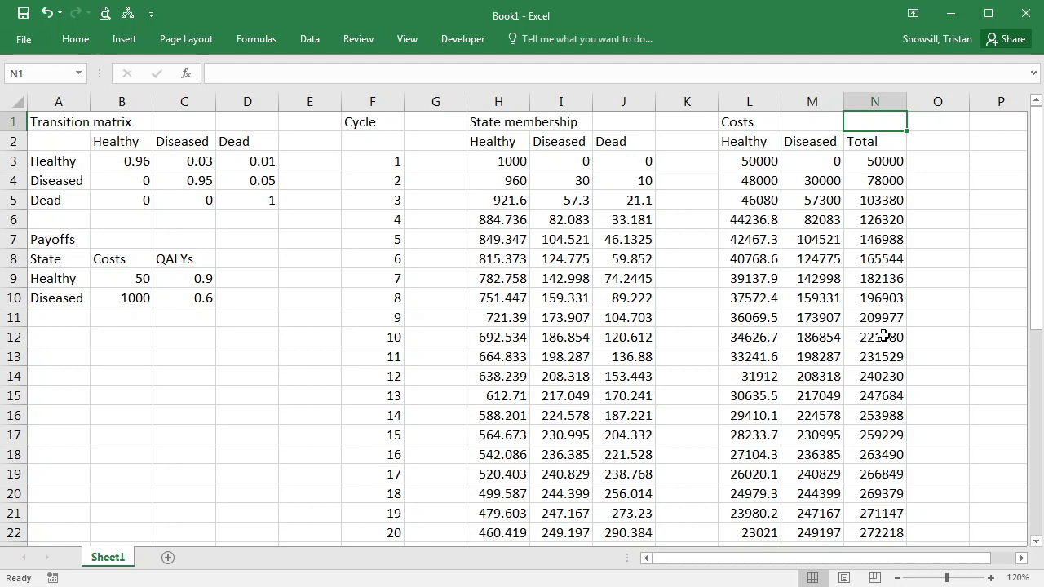
Add a QALYs heading in column P with Healthy, Diseased and Total labels across P2:R2.
key(Right)
key(Right)
text(Q)
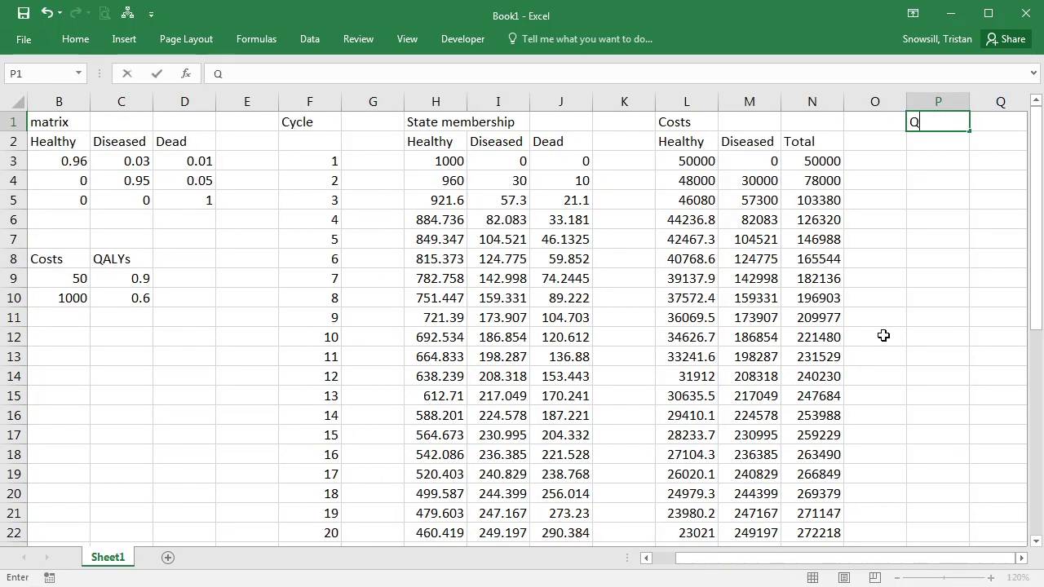
text(ALYs)
key(Return)
text(Health)
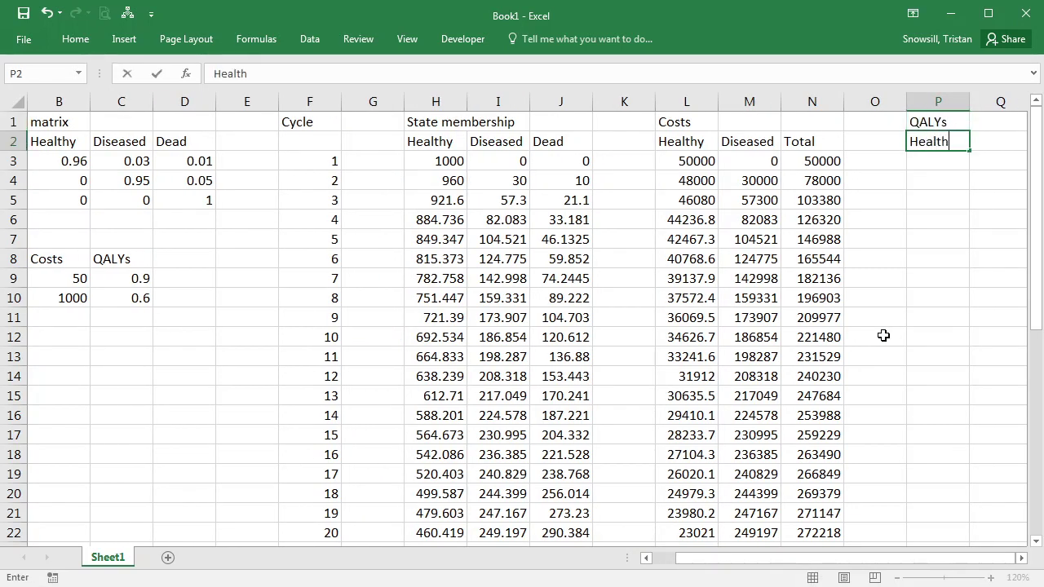
text(y)
key(Tab)
text(Dise)
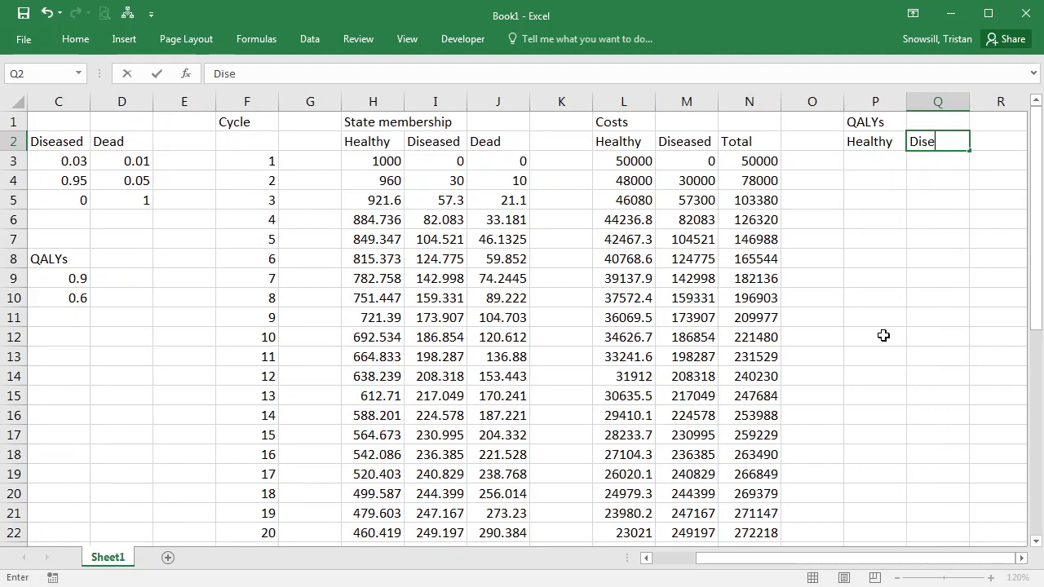
text(ased)
key(Tab)
text(Total)
key(Return)
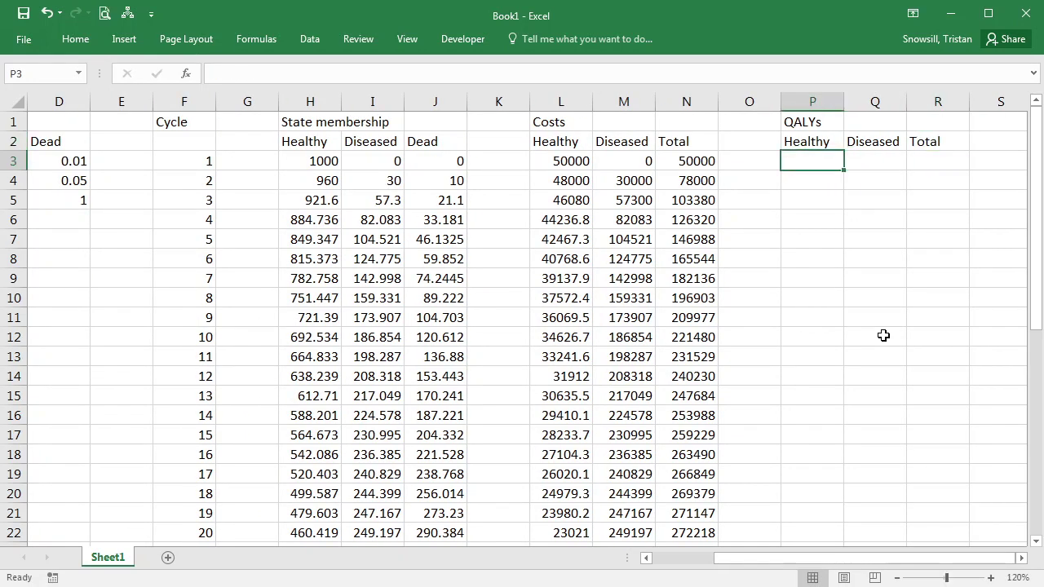
Enter =H3*$C$9 in P3 for 900 Healthy QALYs in cycle 1.
text(=)
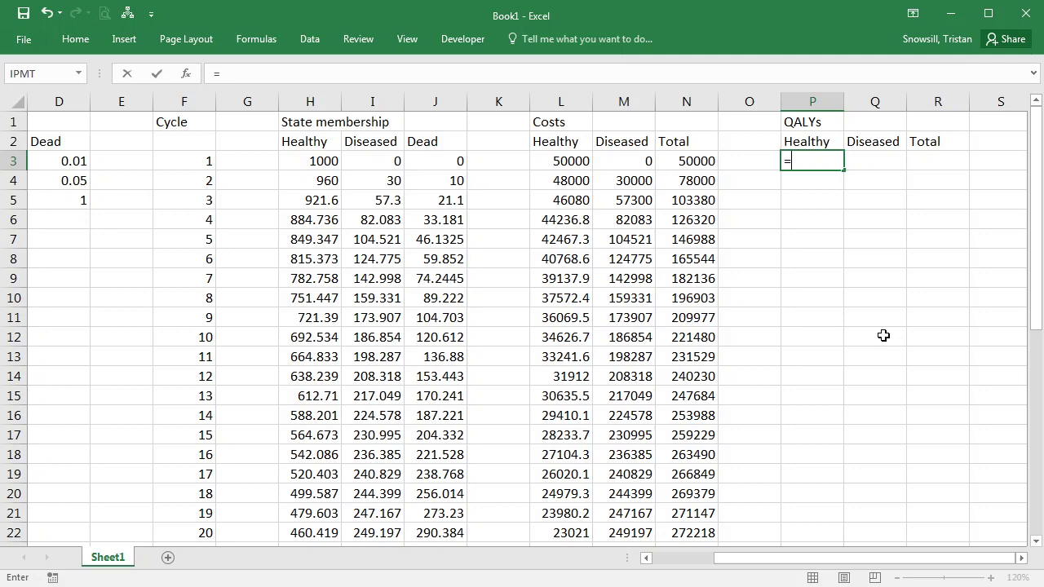
click(324, 161)
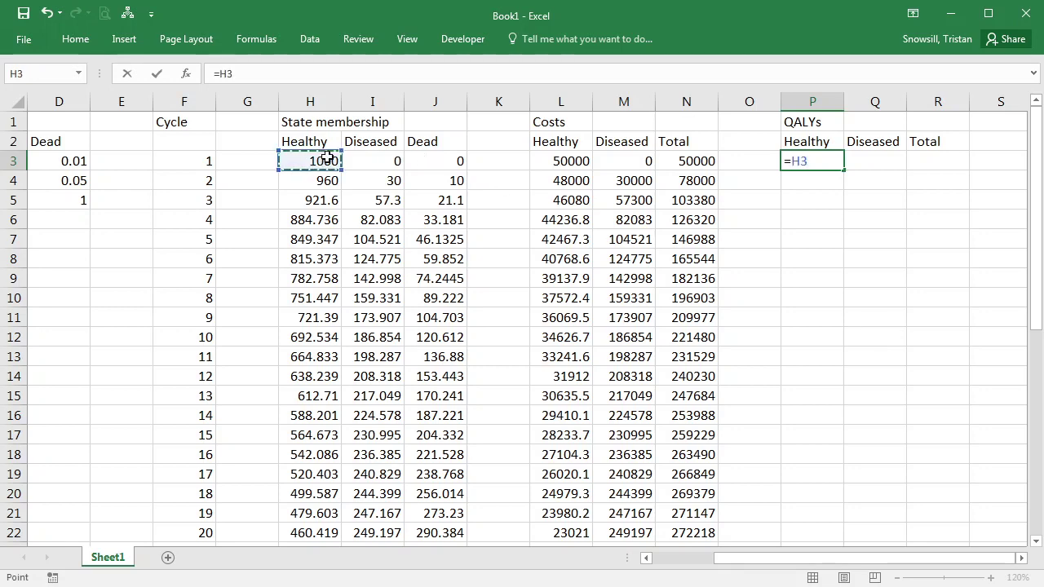
text(*)
mouse_move(34, 337)
mouse_down()
mouse_move(58, 342)
mouse_move(16, 343)
mouse_up()
click(193, 280)
key(F4)
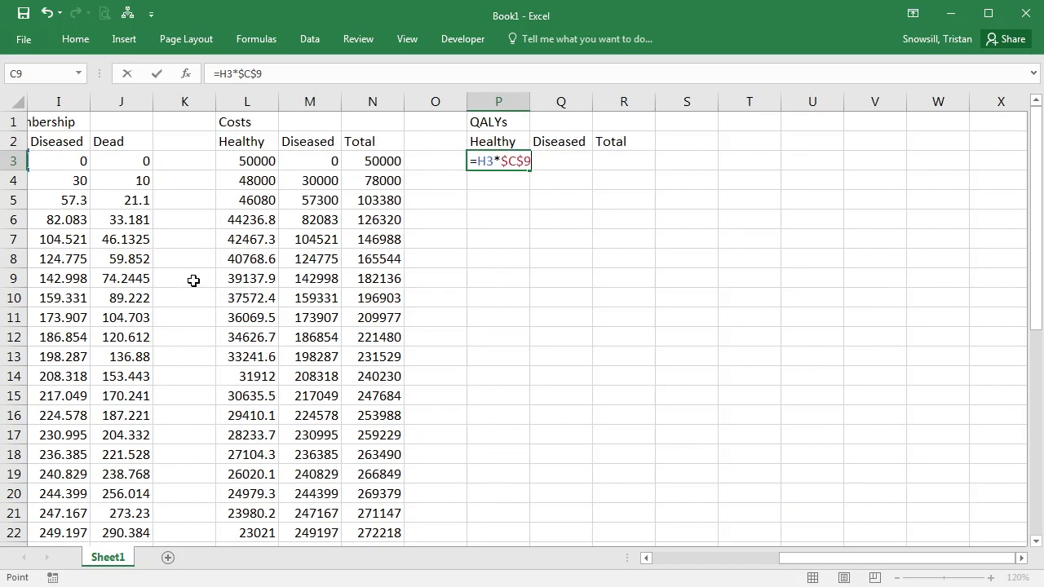
key(Tab)
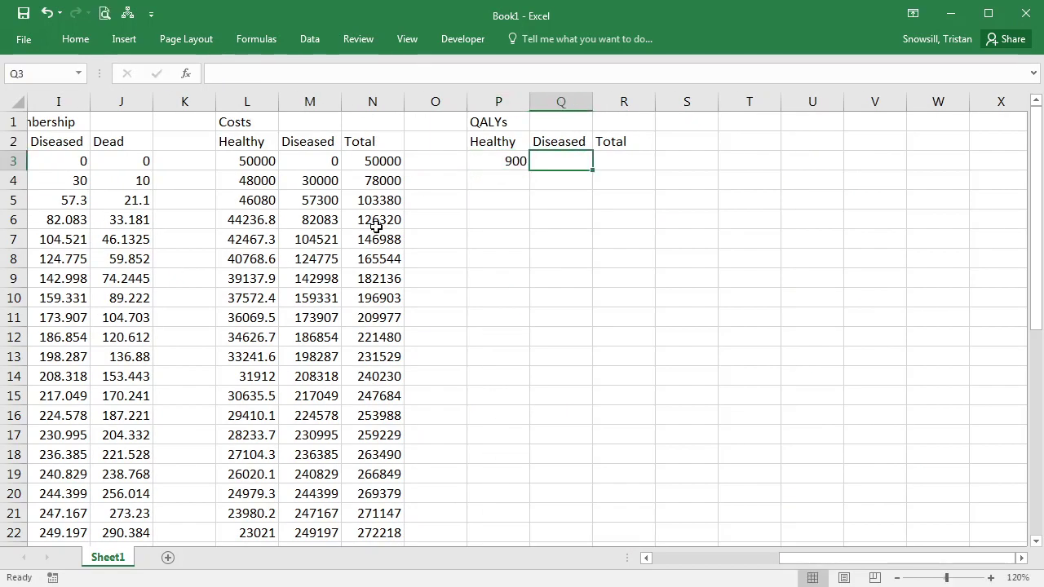
Check the 0.9 QALY weight, the cycle 1 Healthy count and the Total costs and Healthy QALYs formulas.
key(Left)
key(Left)
key(Left)
key(Left)
key(Left)
key(Left)
key(Left)
key(Left)
key(Left)
key(Left)
key(Left)
key(Left)
key(Left)
key(Left)
key(Left)
key(Left)
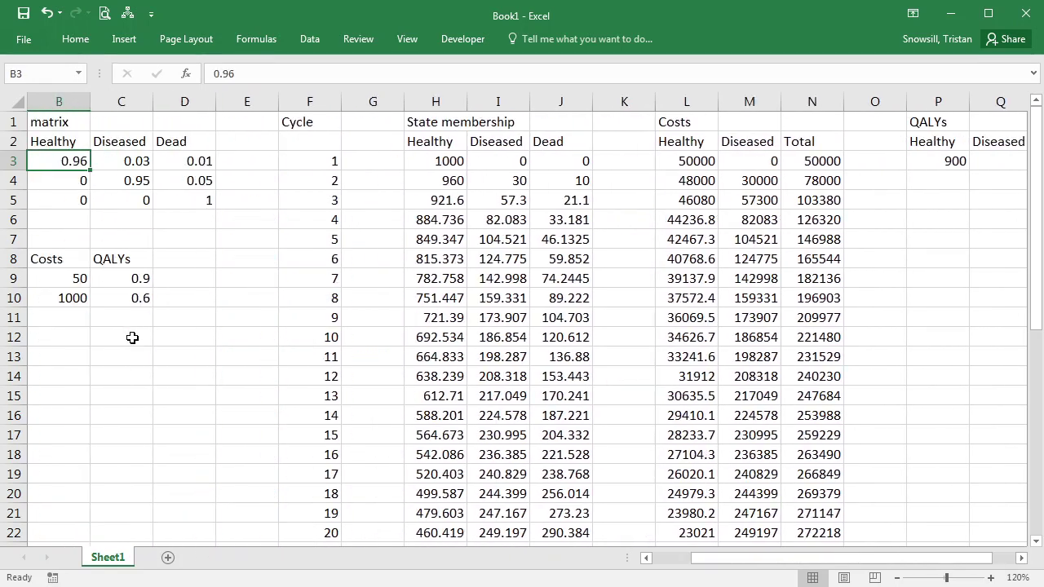
click(194, 278)
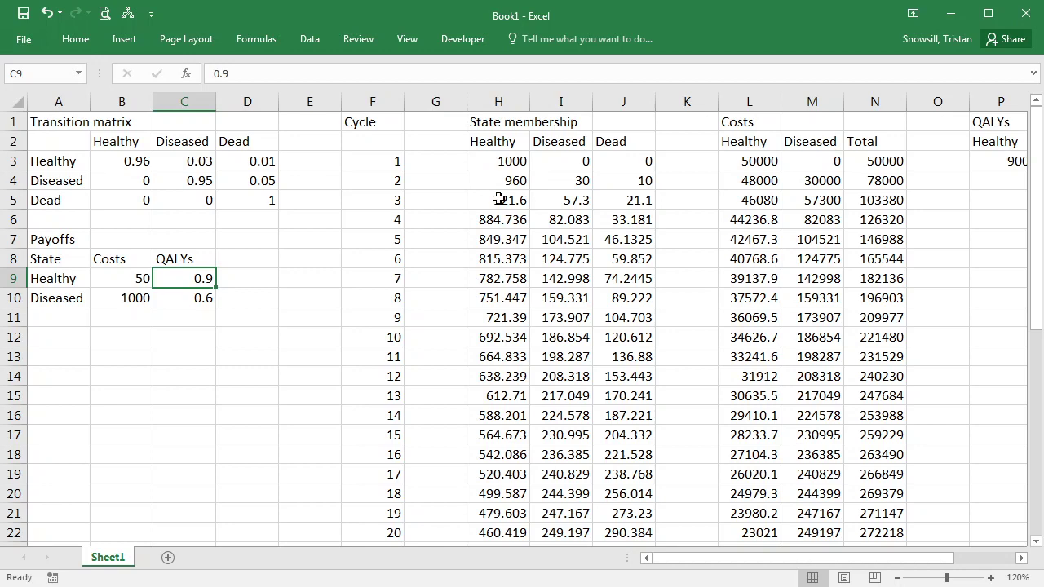
click(501, 161)
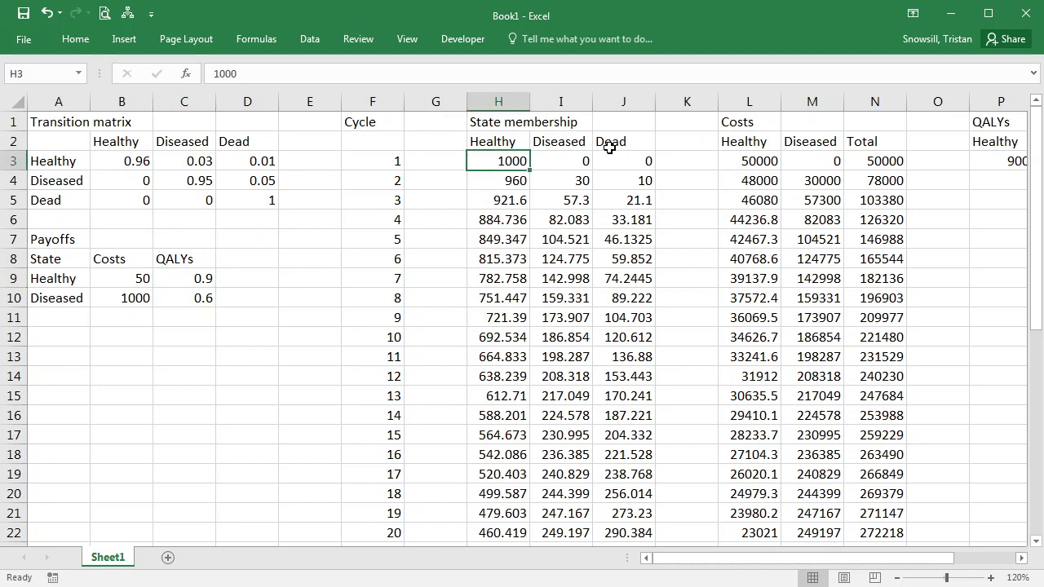
key(Right)
key(Right)
key(Right)
key(Right)
key(Right)
key(Right)
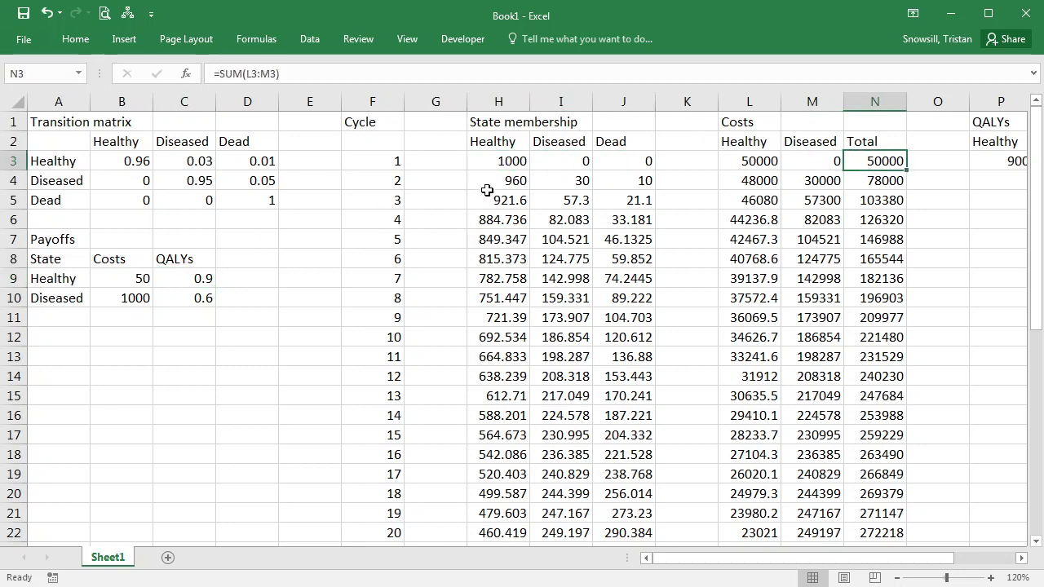
key(Right)
key(Right)
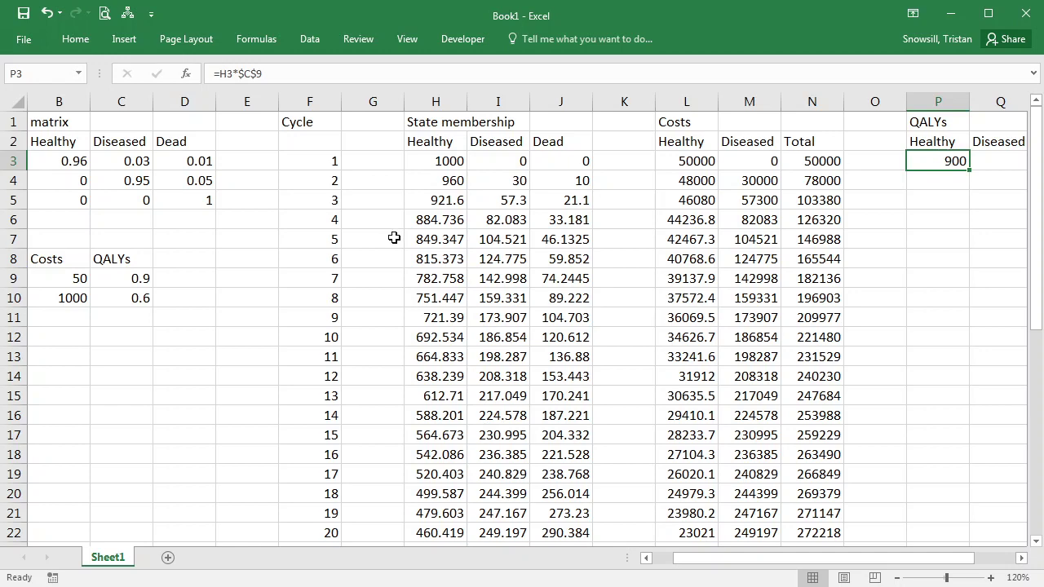
key(Right)
Enter =I3*$C$10 in Q3 and =SUM(P3:Q3) in R3 for the cycle 1 QALYs.
text(=)
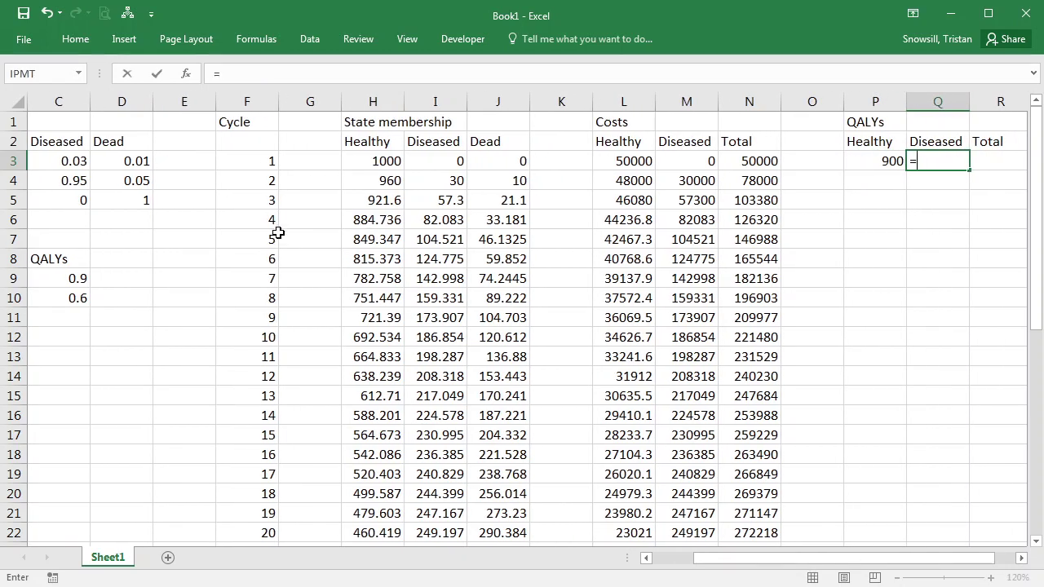
click(443, 163)
text(*)
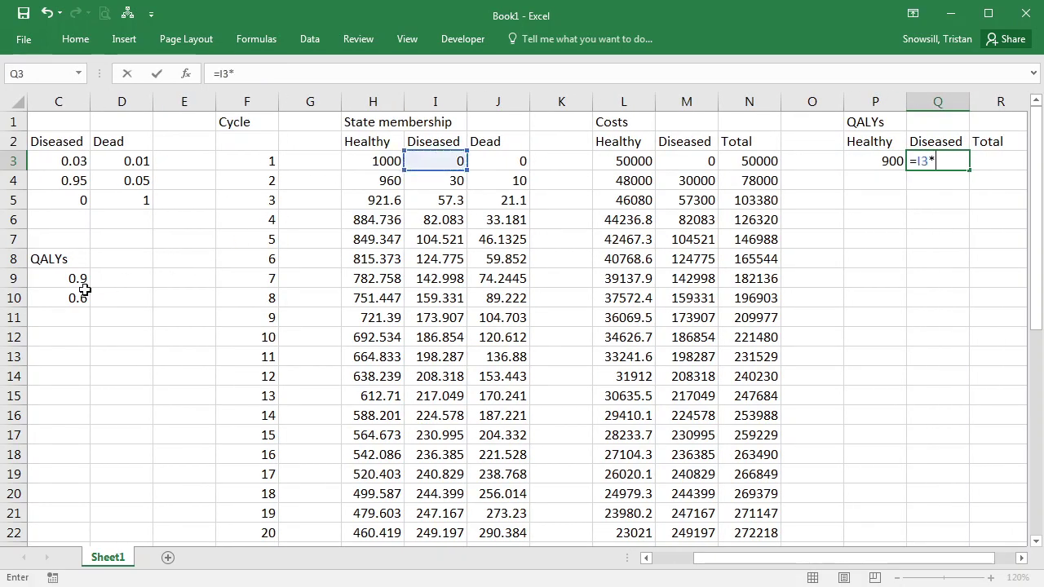
click(70, 295)
key(F4)
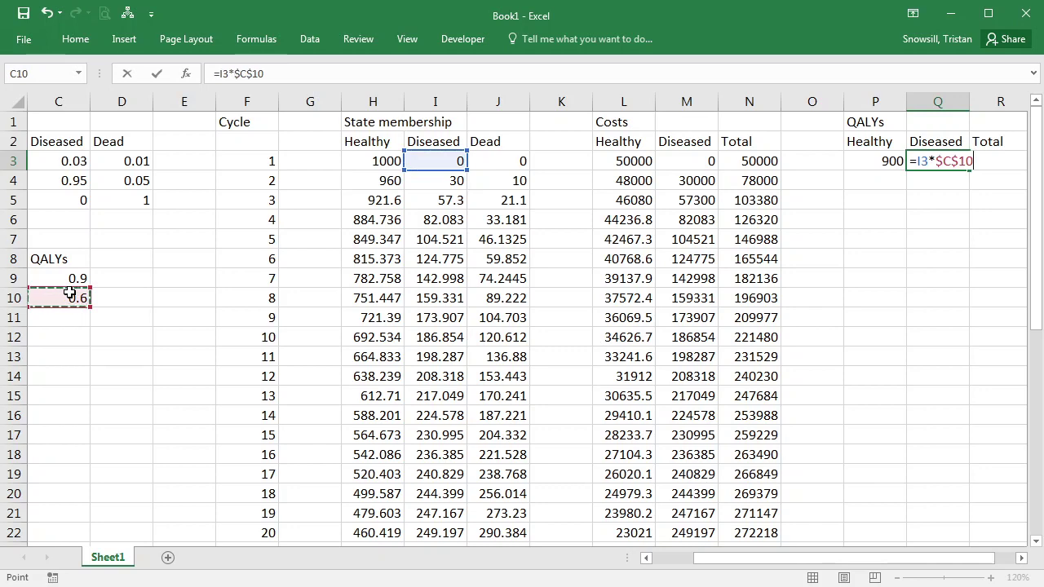
key(Tab)
key(alt+equal)
key(Return)
Fill the P3:R3 QALY formulas down through row 42 for all 40 cycles.
key(Up)
key(Left)
key(shift+Right)
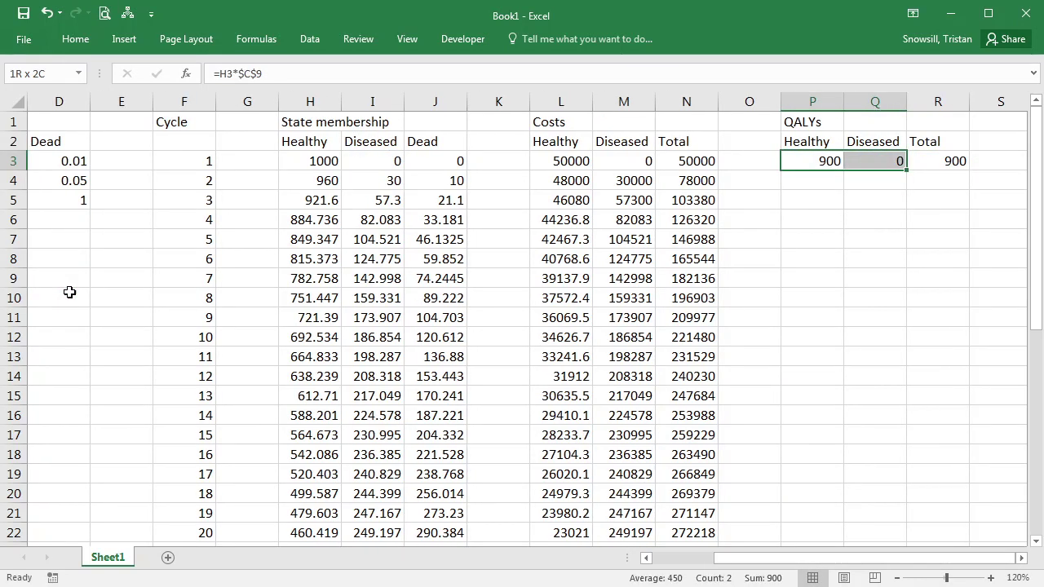
key(shift+Right)
key(shift+Down)
key(shift+Down)
key(shift+Down)
key(shift+Down)
key(shift+Down)
key(shift+Down)
key(shift+Down)
key(shift+Down)
key(shift+Down)
key(shift+Down)
key(shift+Down)
key(shift+Down)
key(shift+Down)
key(shift+Down)
key(shift+Down)
key(shift+Down)
key(shift+Down)
key(shift+Down)
key(shift+Down)
key(shift+Down)
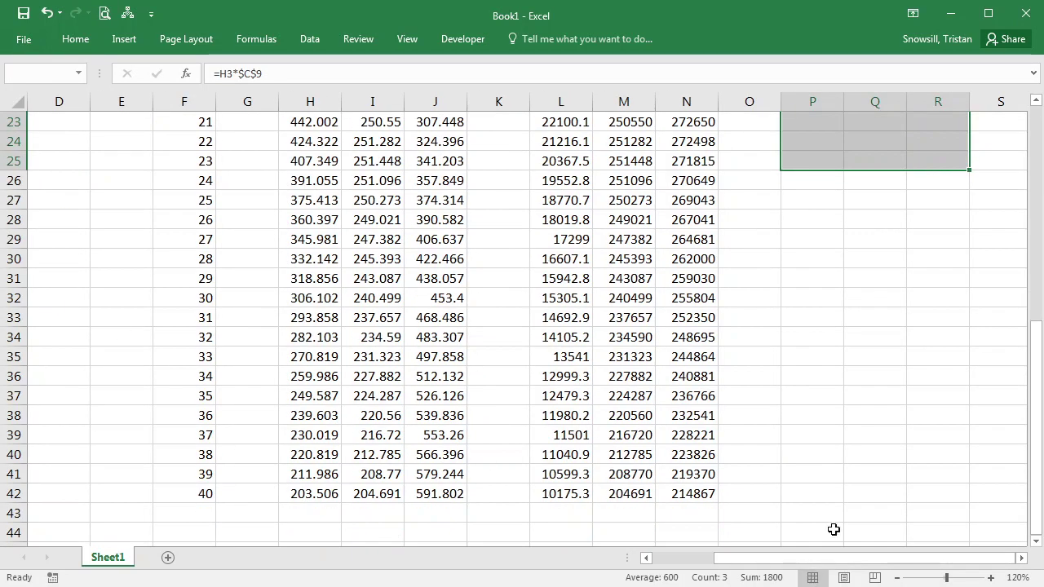
shift+click(920, 492)
key(ctrl+d)
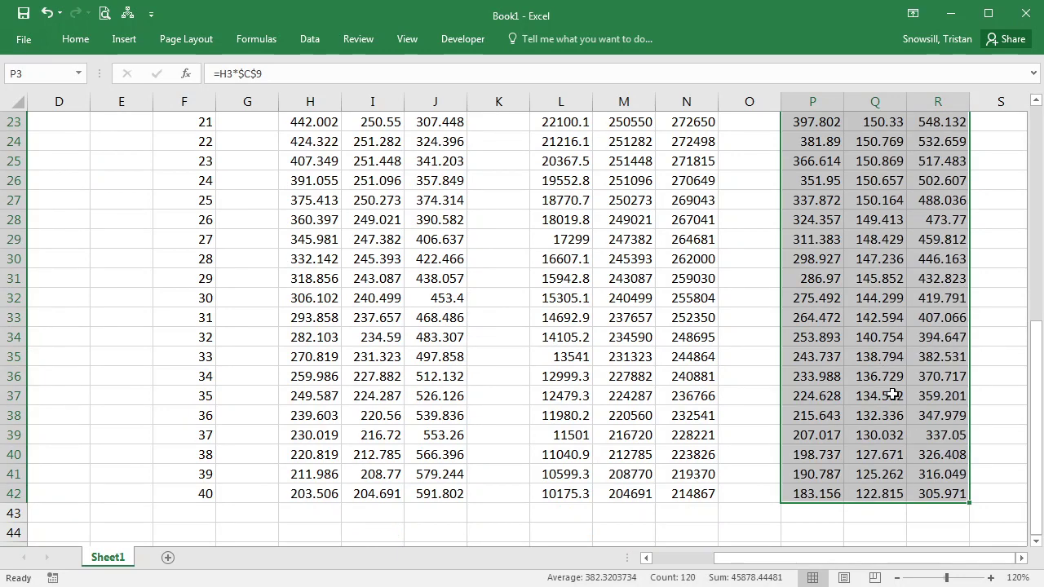
click(945, 491)
key(ctrl+Home)
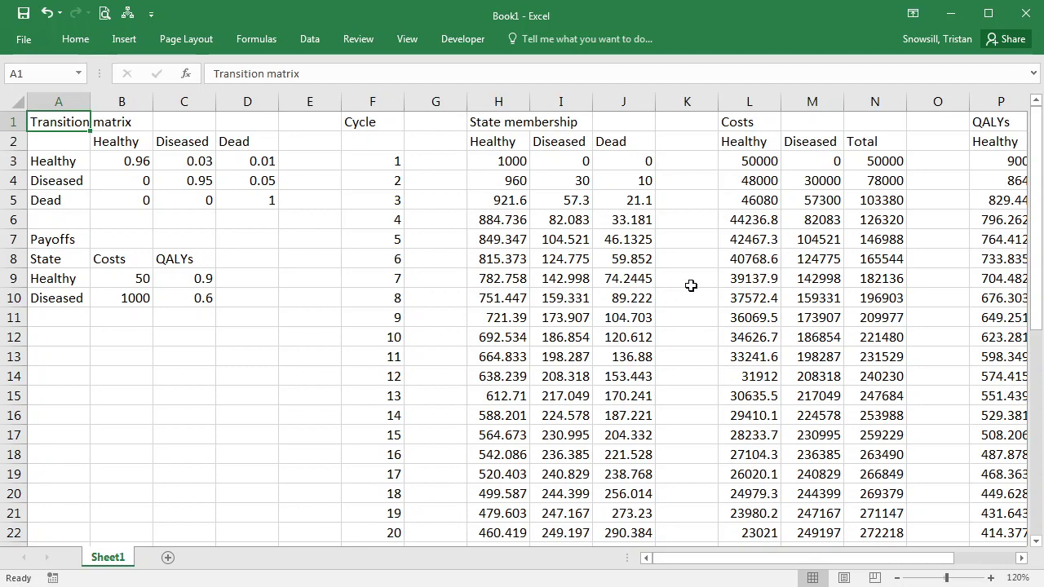
Scroll to the end of the 40-cycle traces and select N44 for the cost summary.
scroll(886, 175, down, 9)
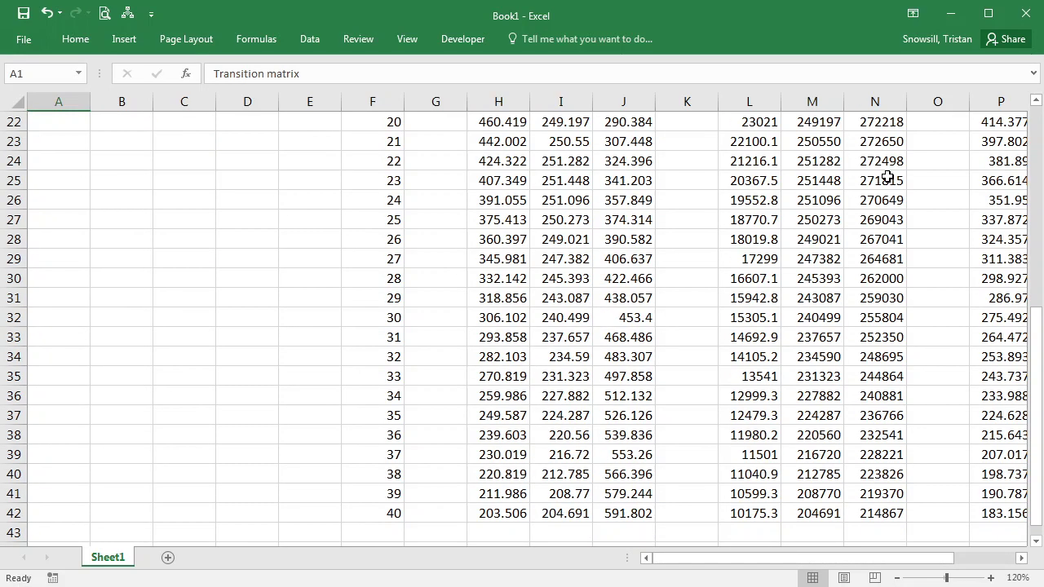
scroll(878, 394, up, 9)
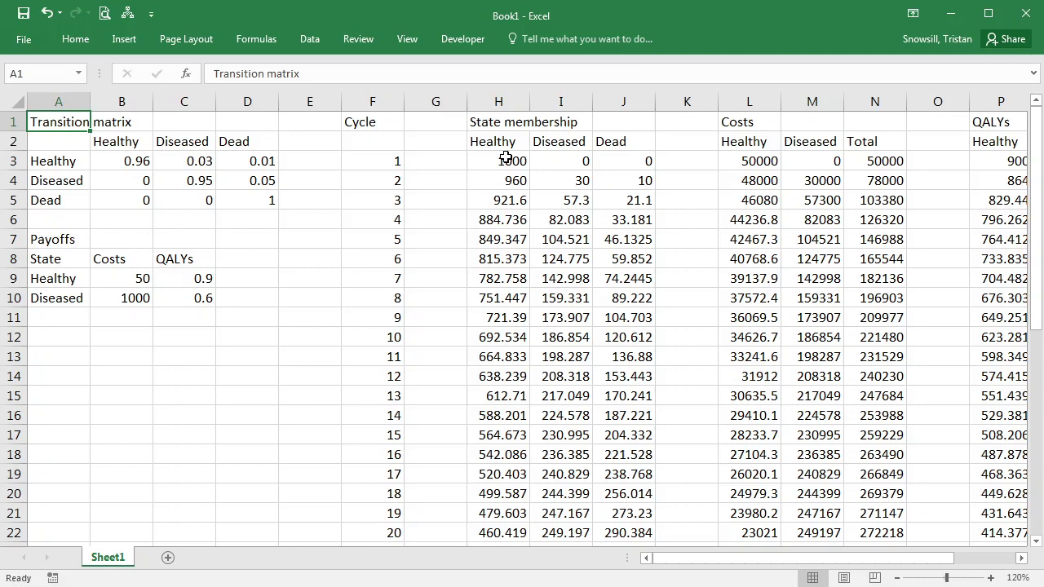
scroll(832, 314, down, 9)
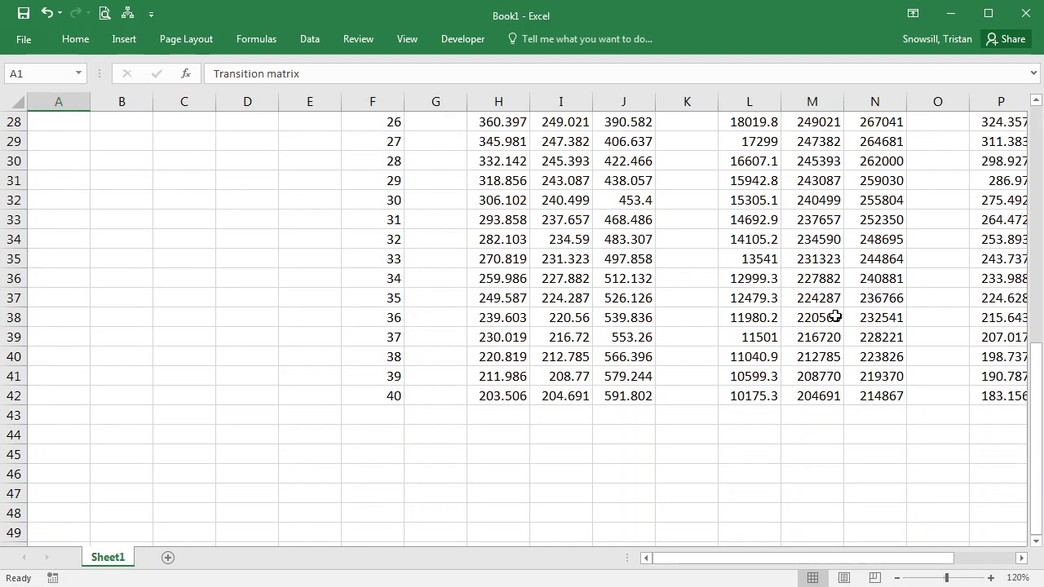
click(876, 433)
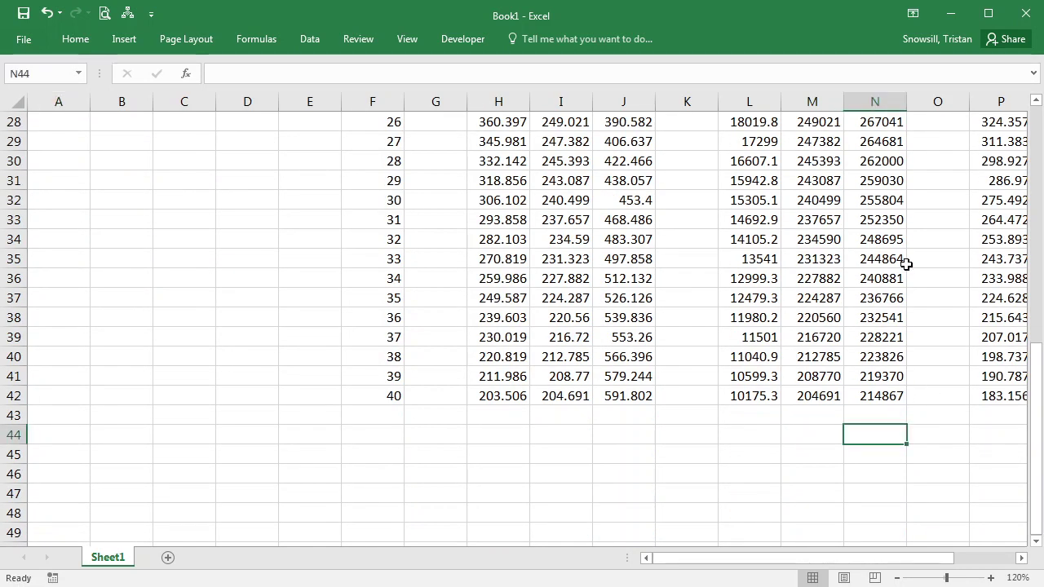
Sum the Total costs N3:N42 in N44.
text(=SUM()
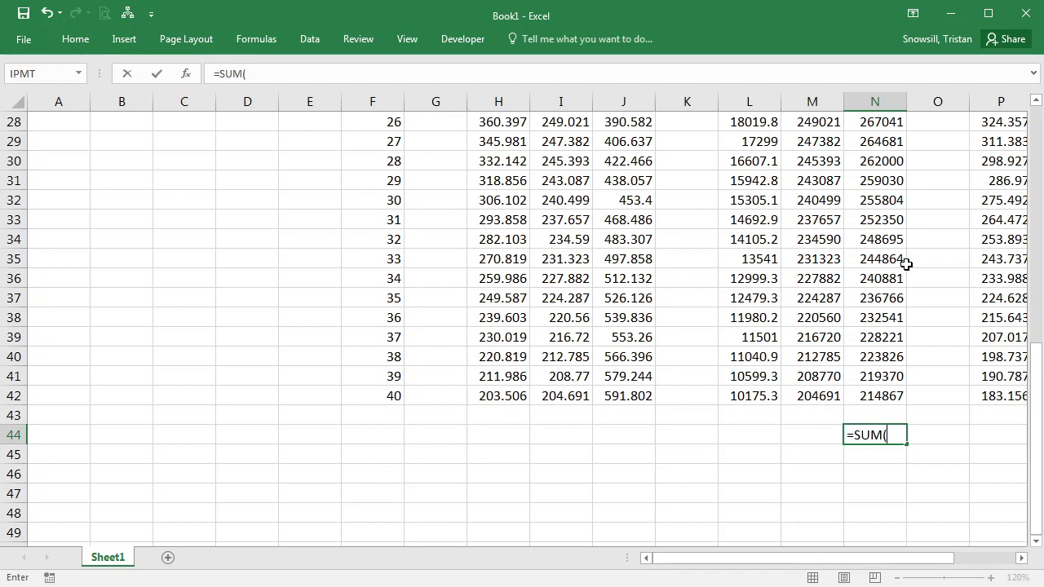
click(887, 396)
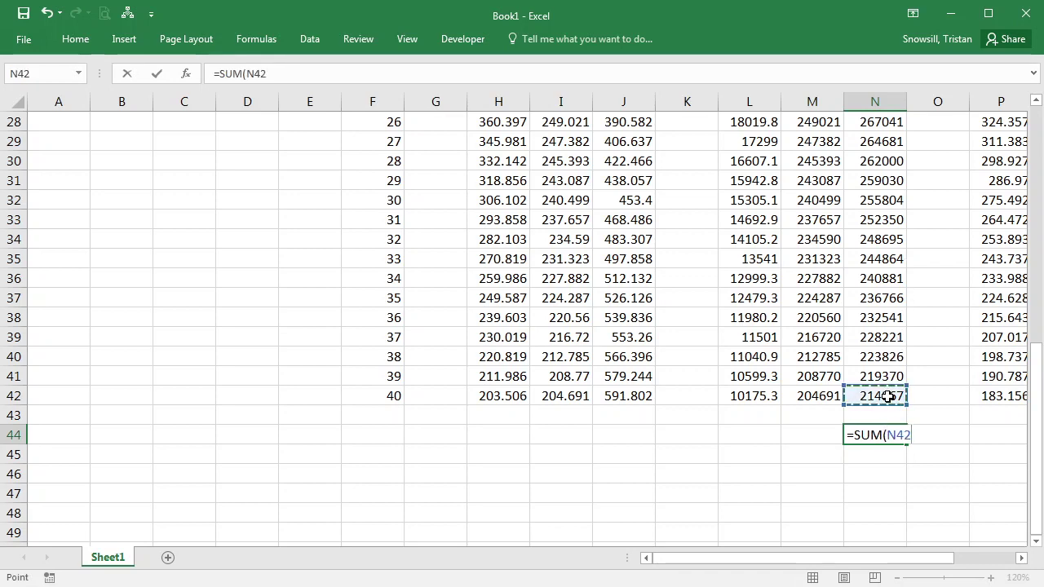
key(ctrl+shift+Up)
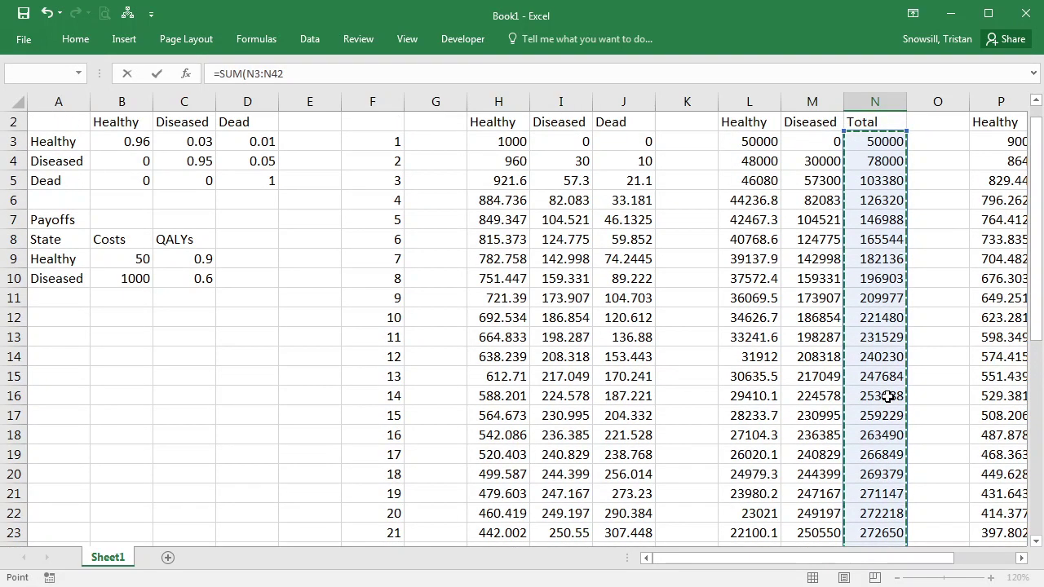
key(Return)
key(Up)
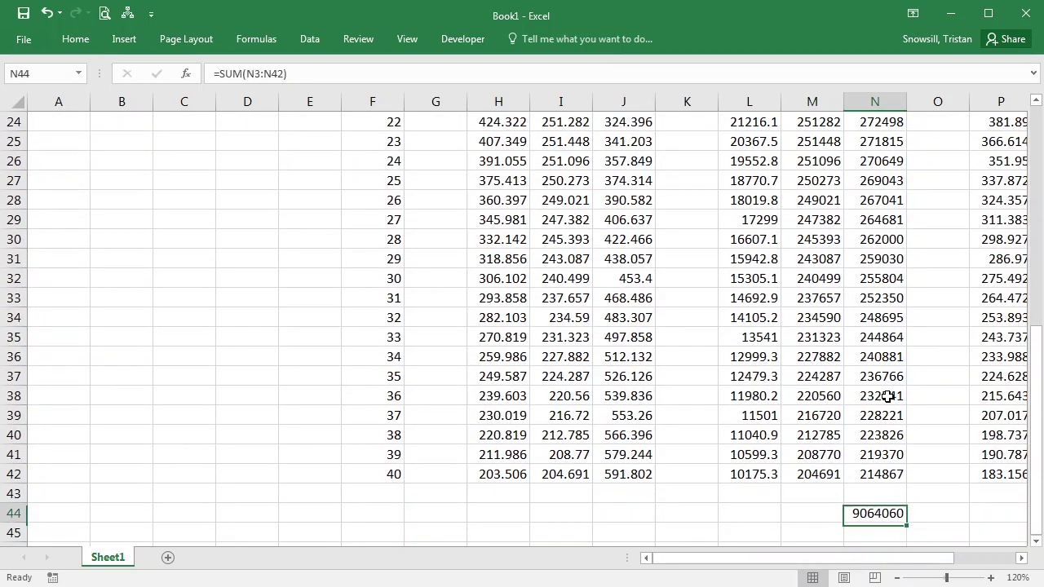
Divide the N44 sum by the absolute cohort size $H$3, giving 9064.06 per patient.
click(342, 70)
text(/1000)
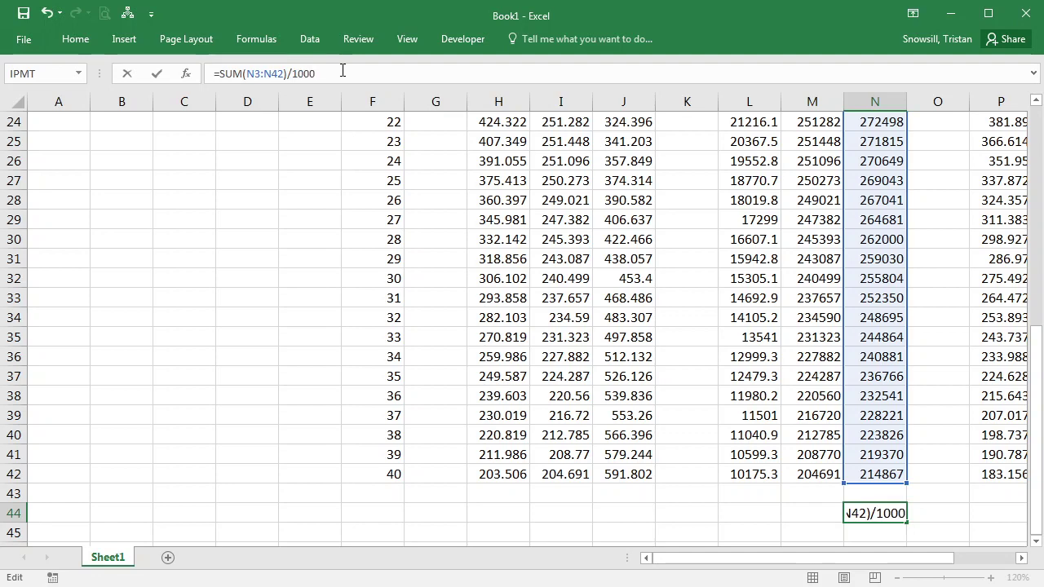
key(BackSpace)
key(BackSpace)
key(BackSpace)
click(502, 188)
key(ctrl+Up)
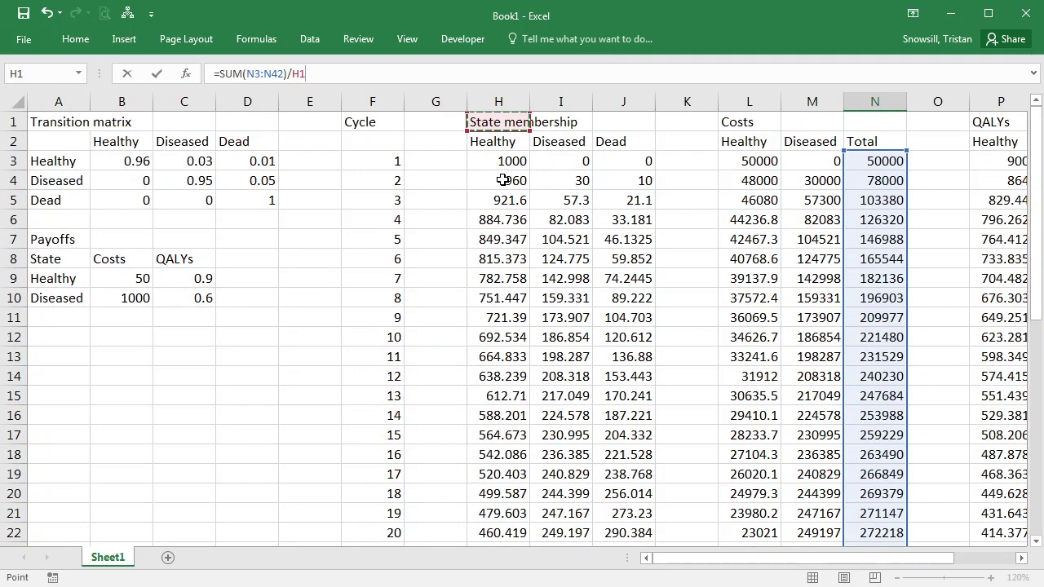
key(Down)
key(Down)
key(F4)
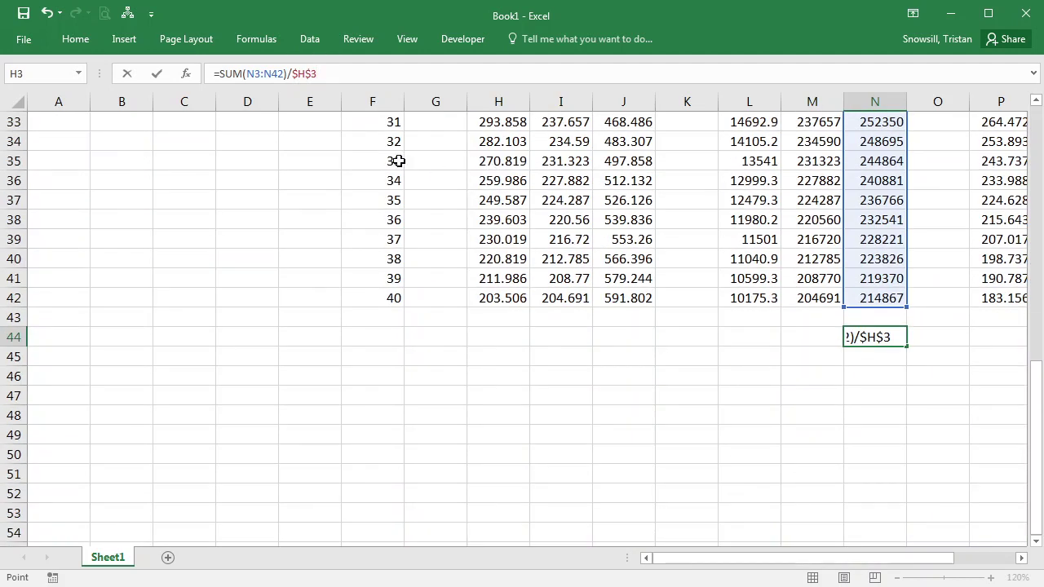
key(Return)
key(Up)
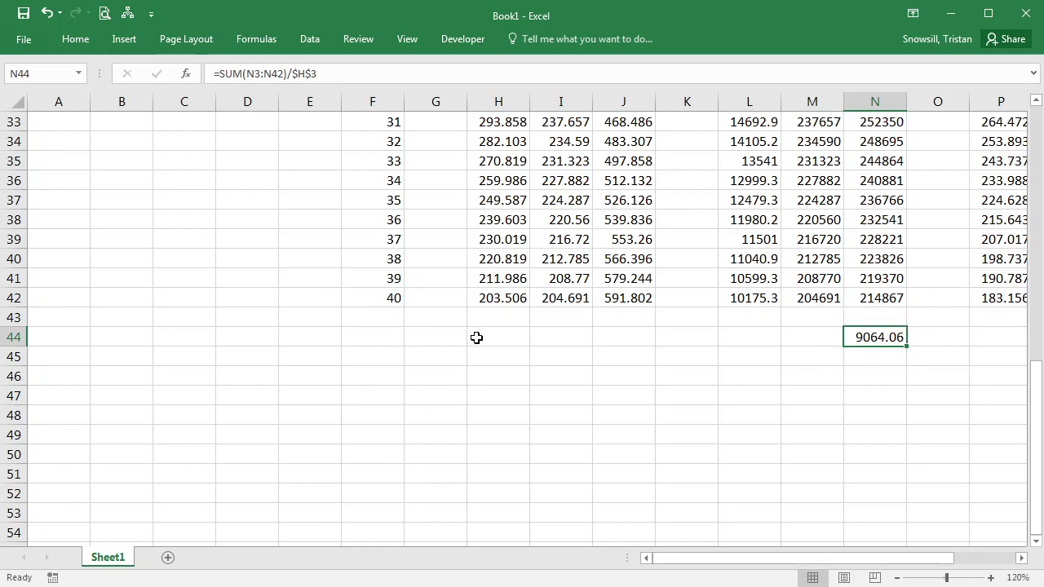
Divide the sum of Total QALYs R3:R42 by absolute $H$3 in R44, giving 22.9392.
key(Right)
key(Right)
key(Right)
key(Right)
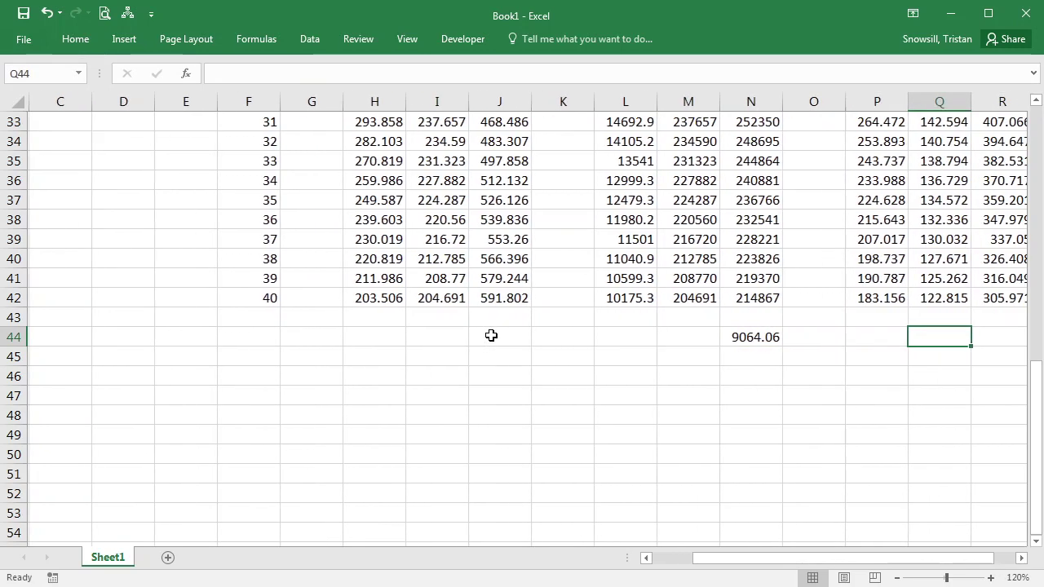
text(=sum)
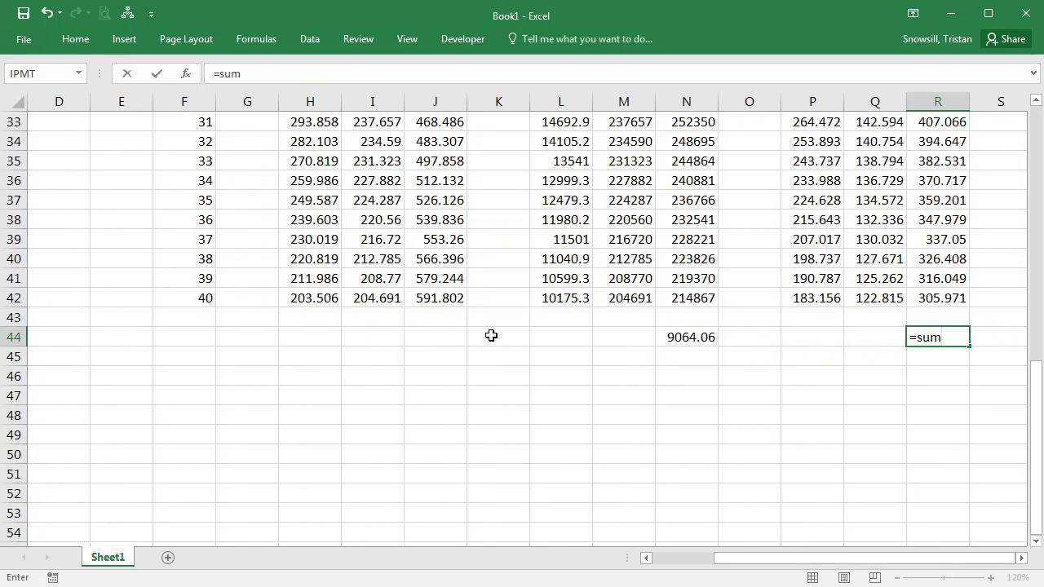
key(Tab)
click(948, 297)
key(ctrl+shift+Up)
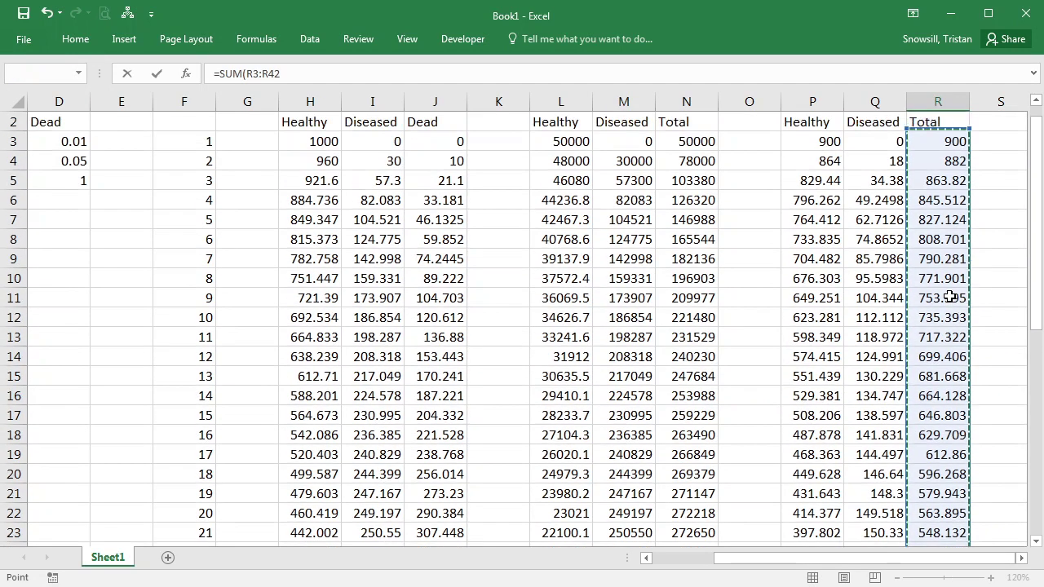
text()/)
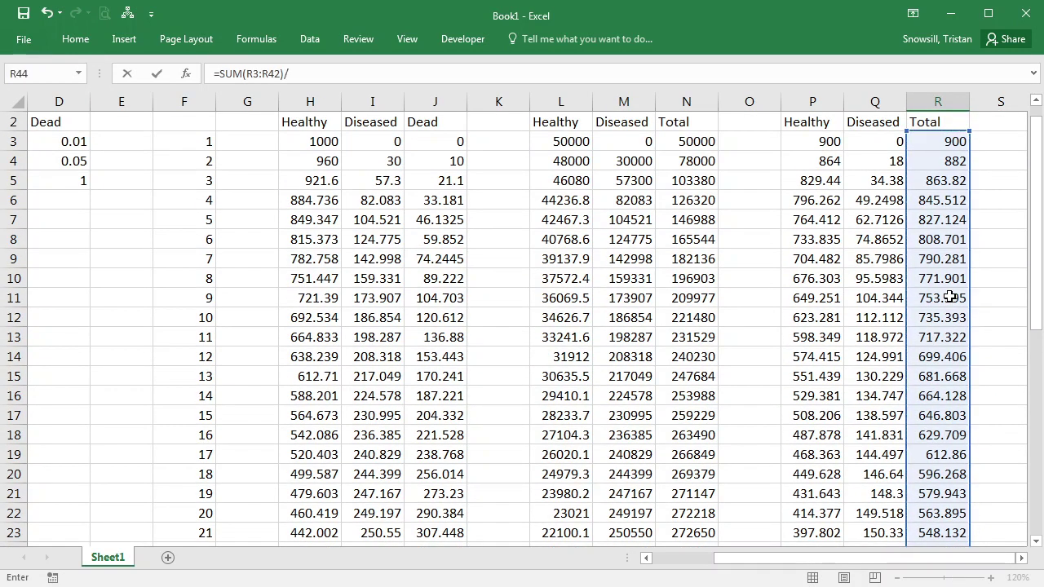
click(308, 146)
key(F4)
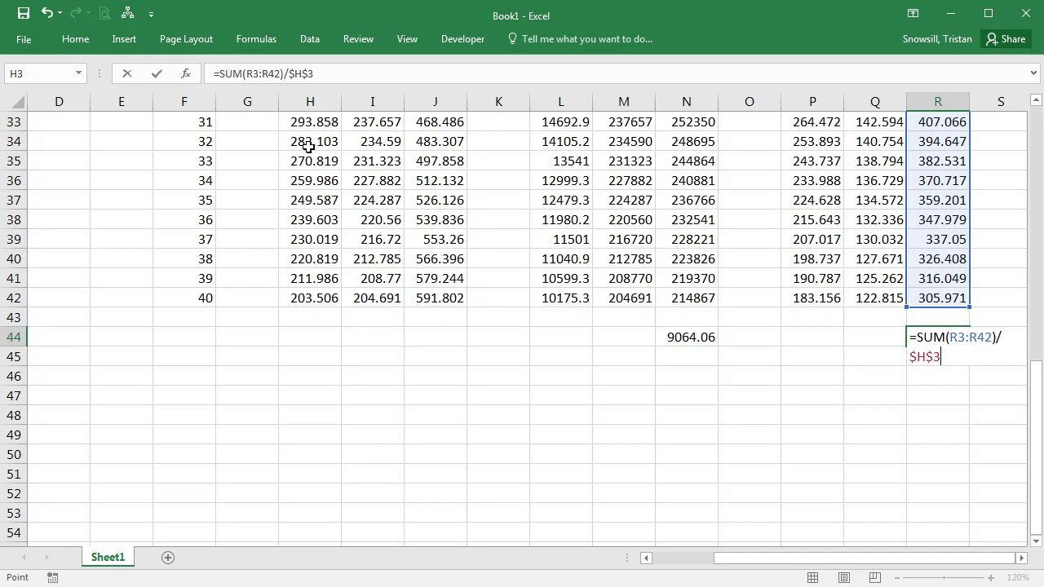
key(Return)
key(Up)
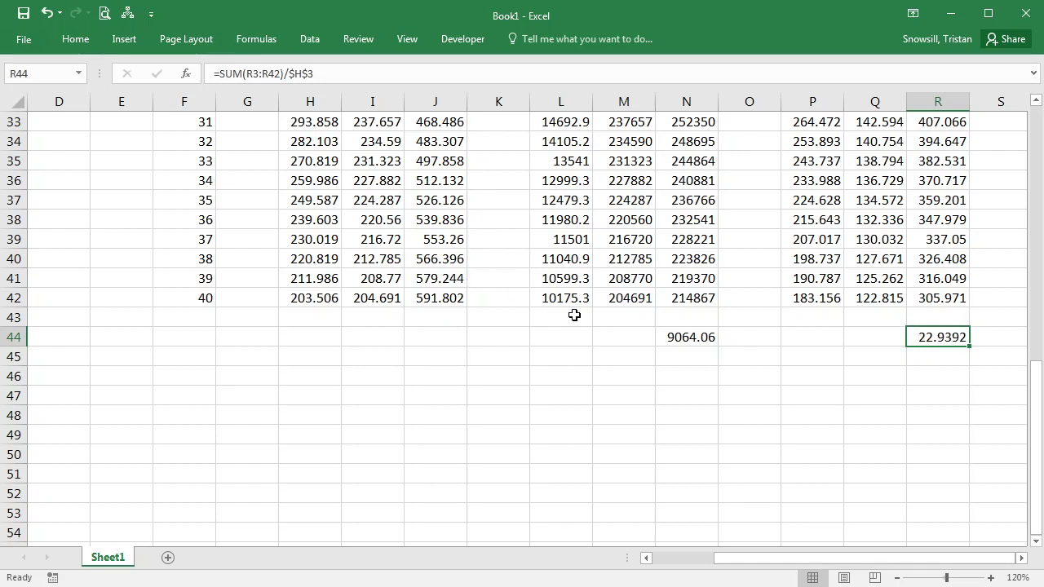
Copy the N44 per-patient formula into L44:M44 and P44:Q44, giving 1005.79, 8058.27, 18.1043 and 4.83496.
click(677, 338)
key(ctrl+c)
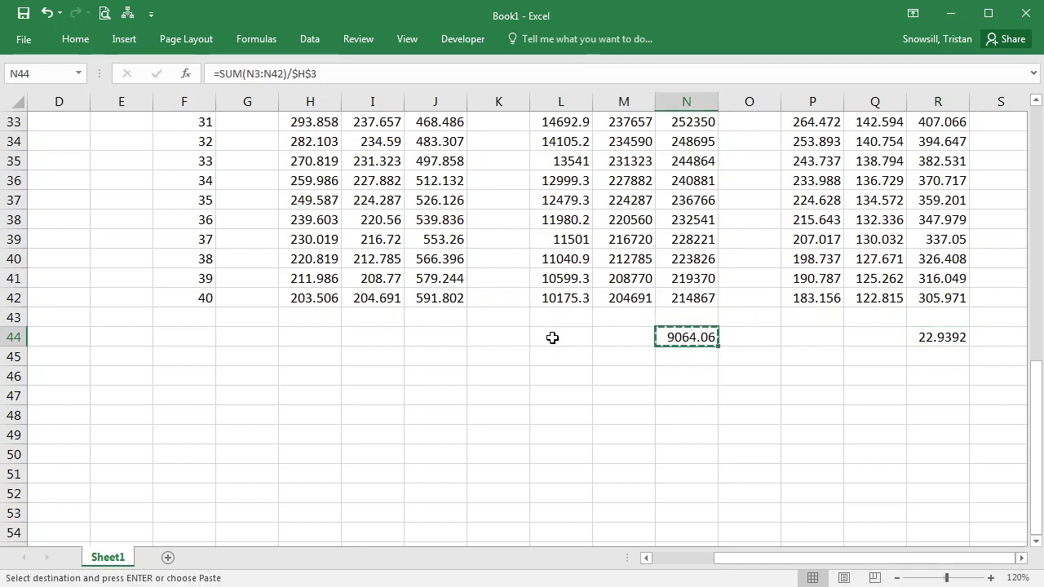
drag(552, 335, 636, 338)
key(ctrl+v)
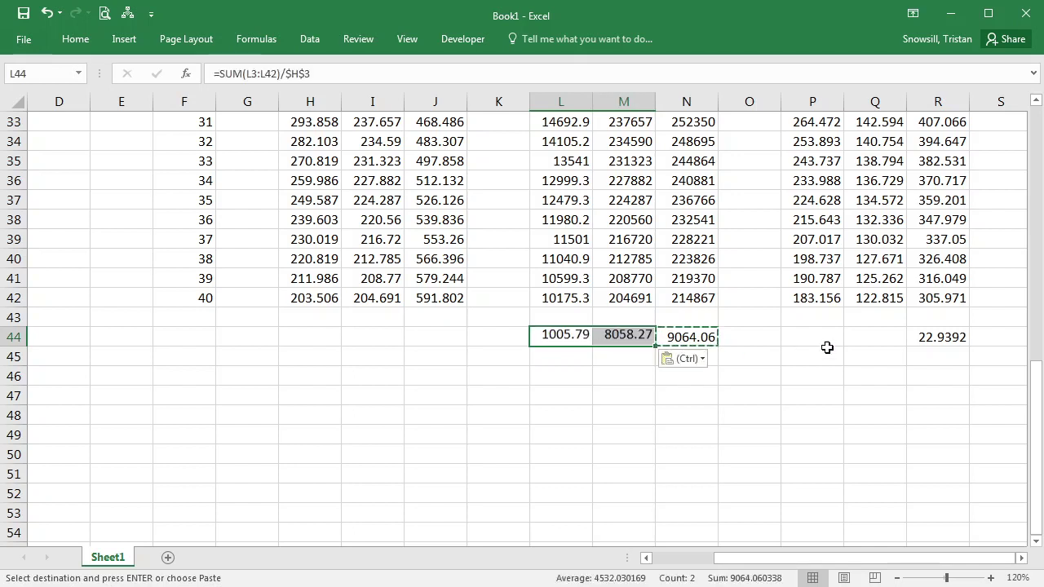
drag(805, 340, 868, 338)
key(ctrl+v)
key(Escape)
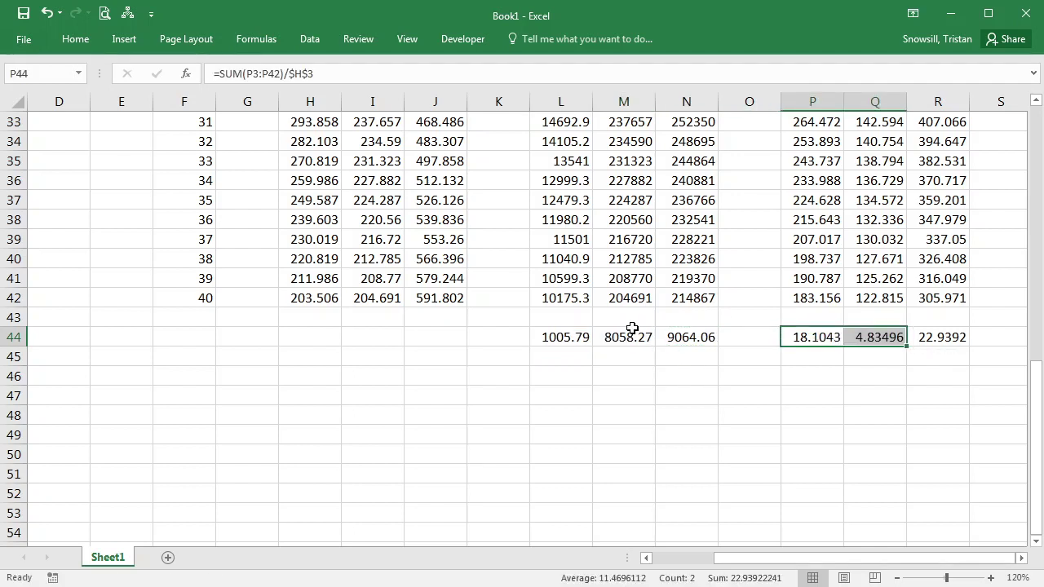
click(573, 335)
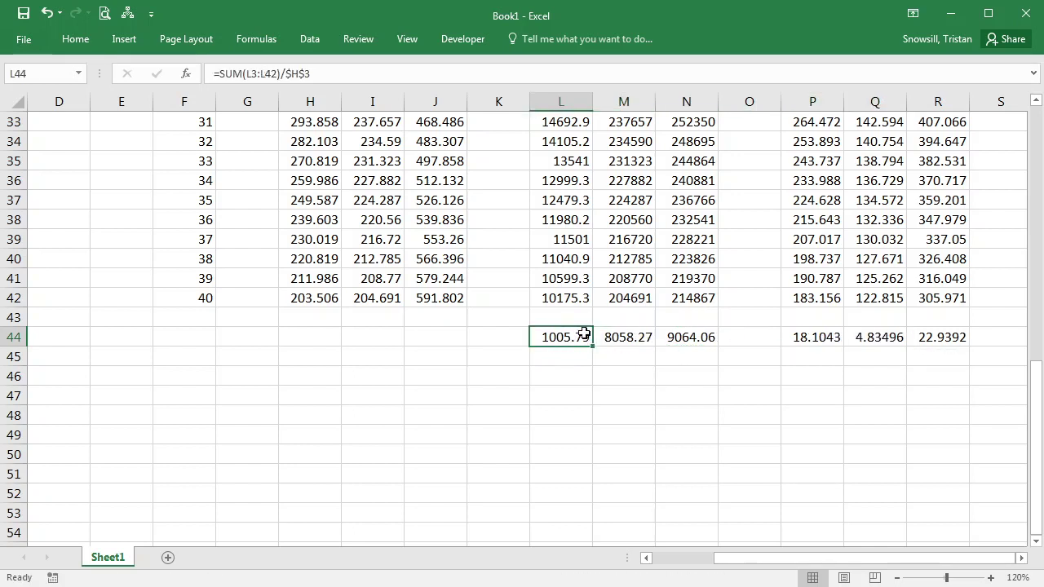
click(510, 336)
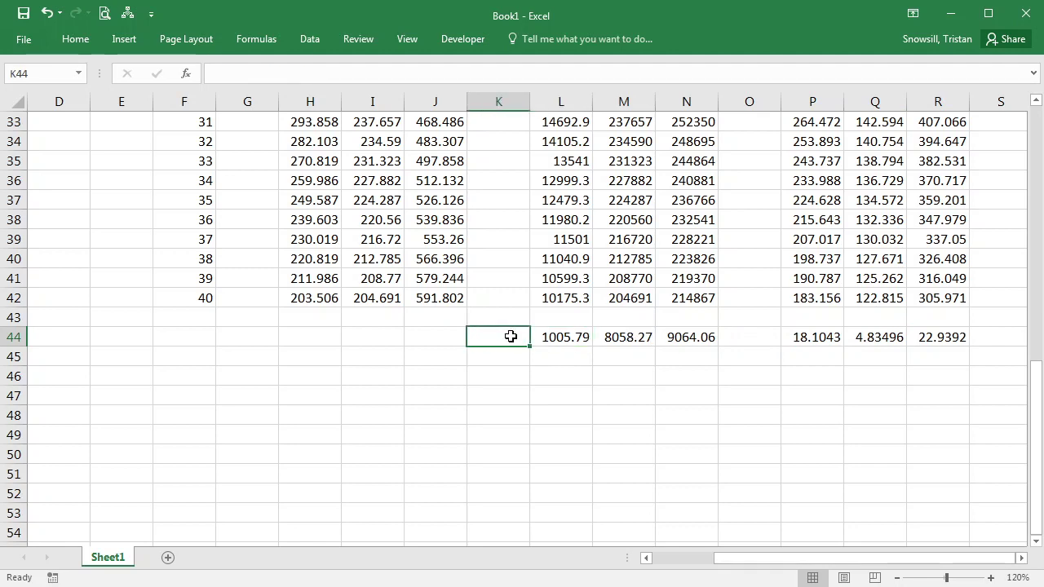
key(ctrl+Up)
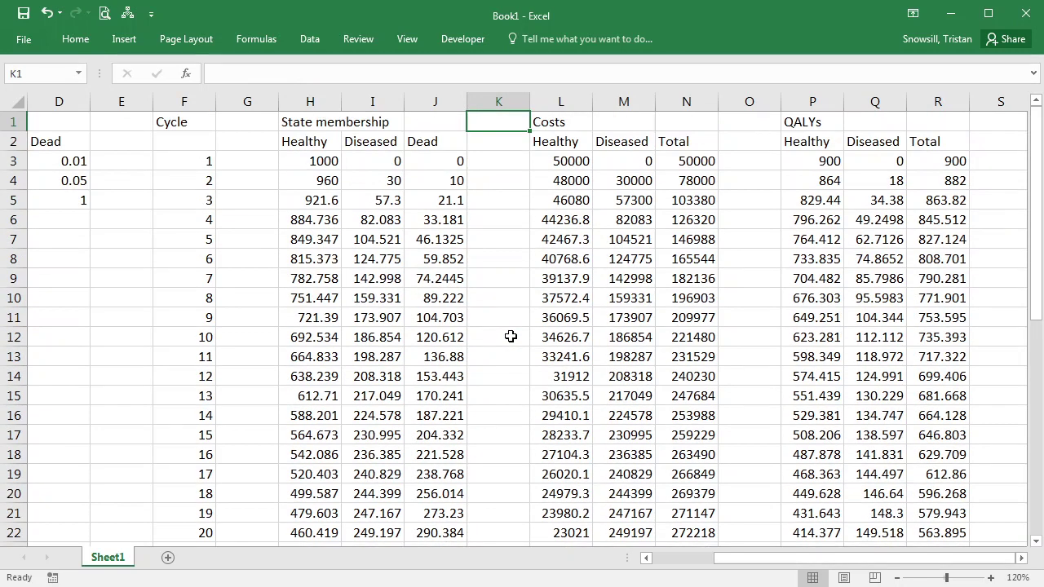
Set the cohort size in H3 to 1 and review the resulting per-patient totals.
click(308, 163)
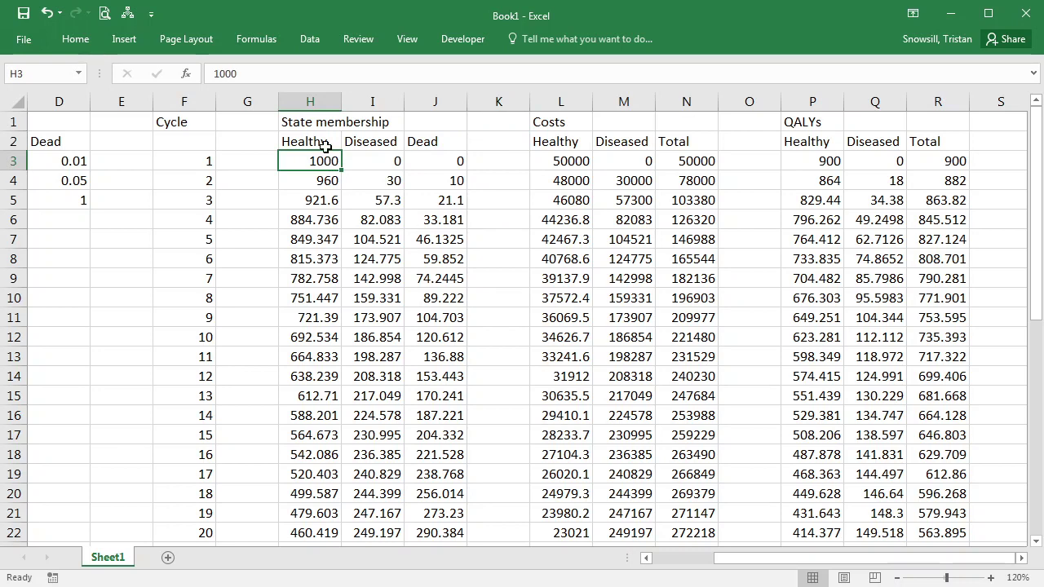
scroll(582, 335, down, 12)
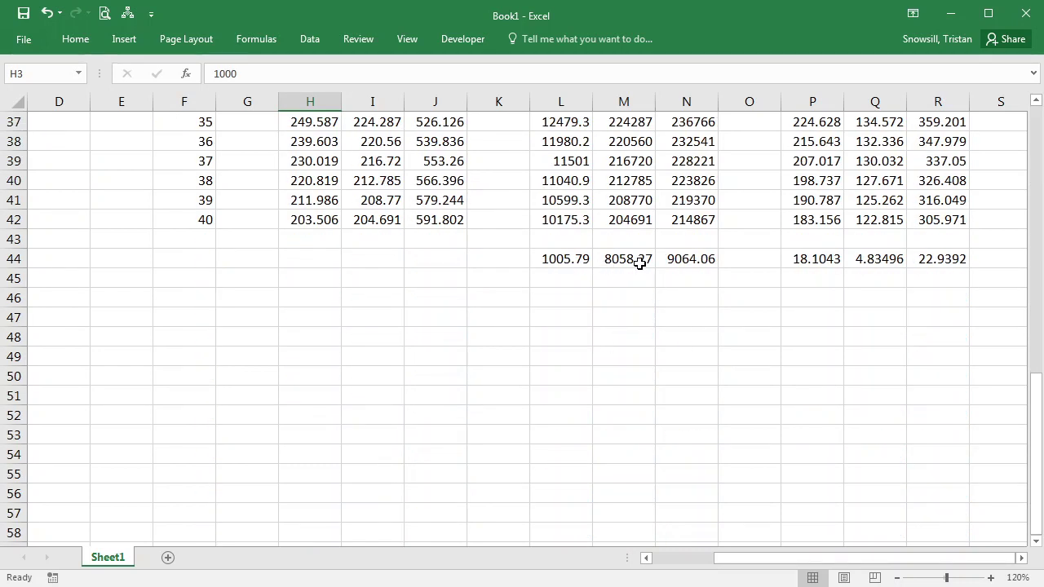
scroll(420, 271, up, 5)
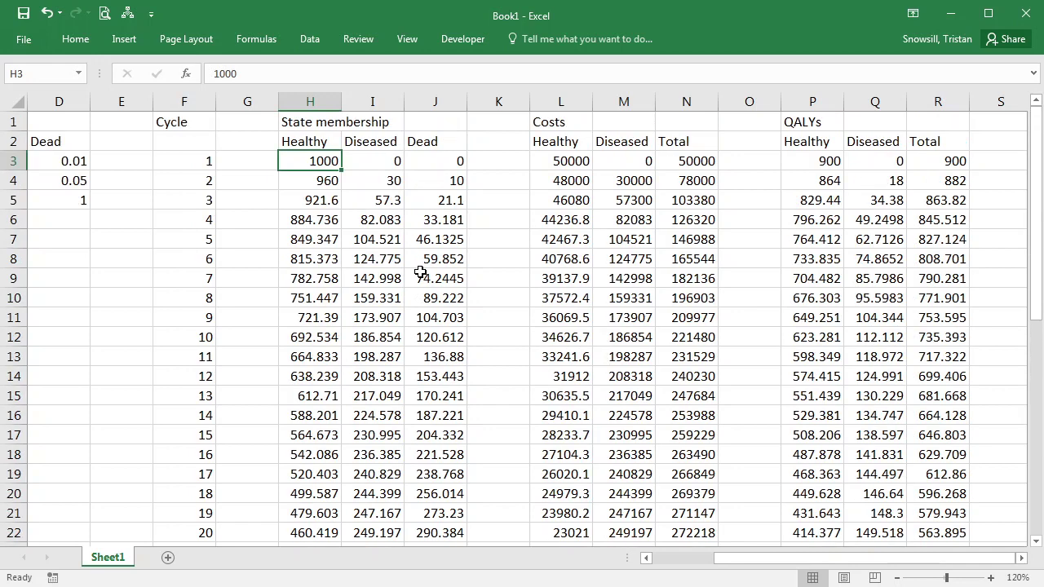
text(1)
key(Return)
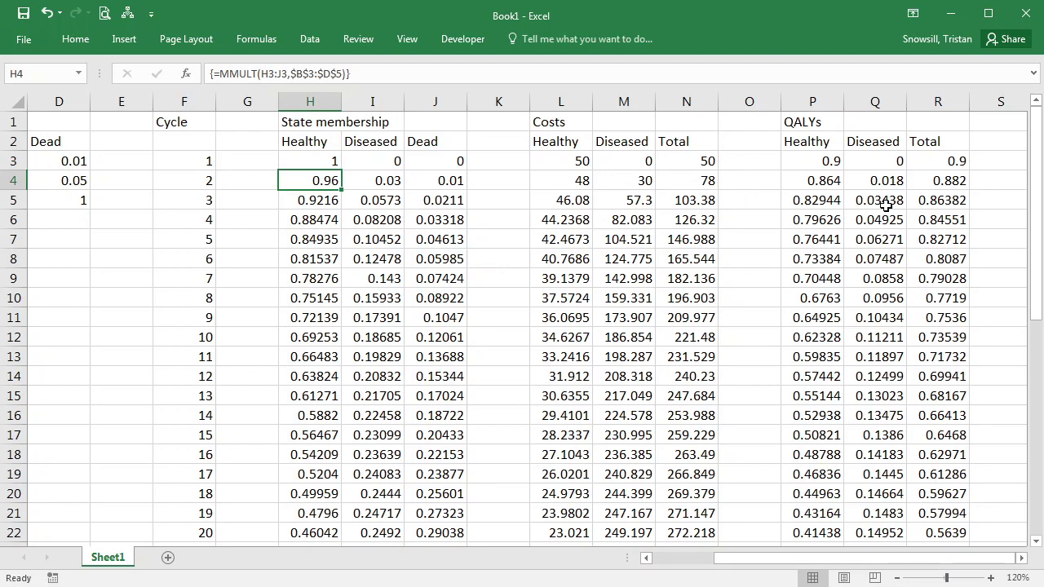
scroll(874, 401, down, 9)
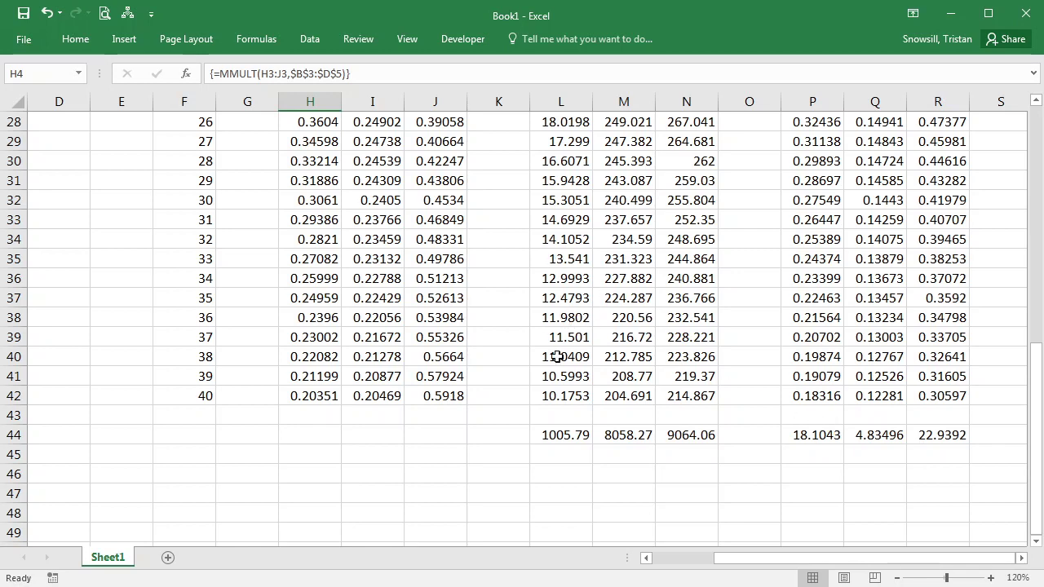
scroll(557, 356, up, 9)
Restore the cohort size in H3 to 1000.
click(334, 159)
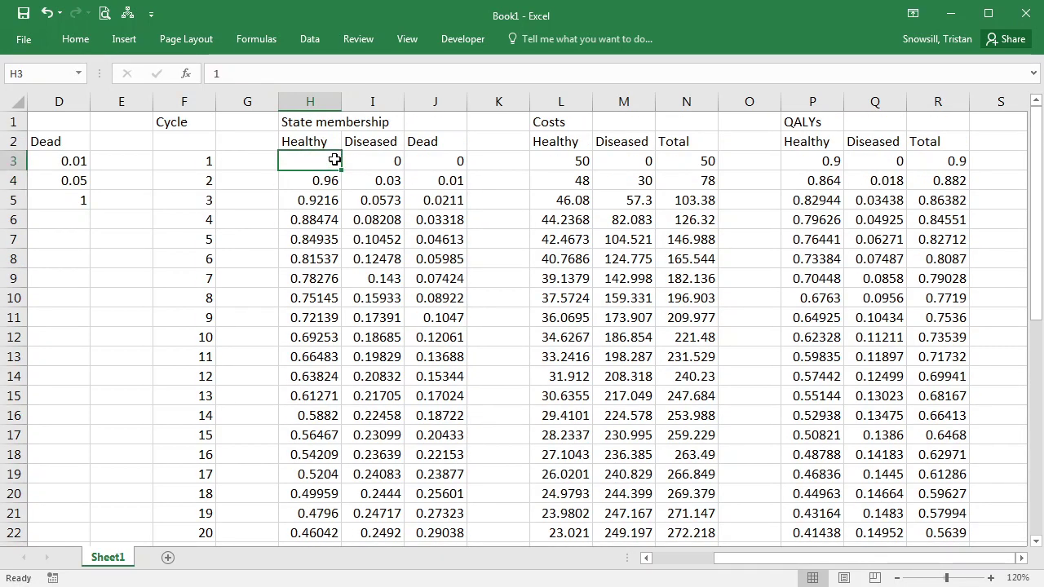
text(1000)
key(Return)
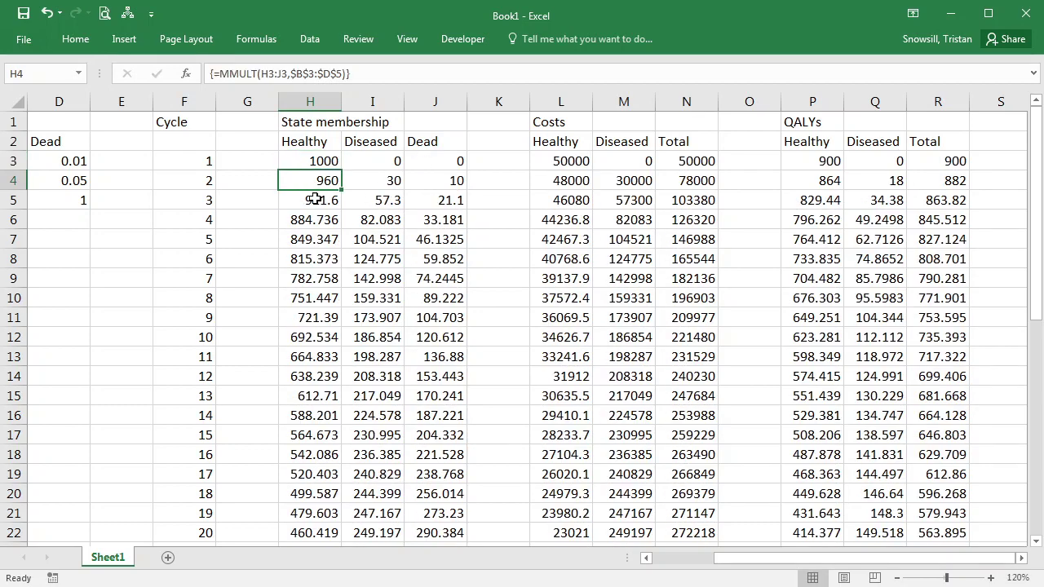
click(264, 216)
key(ctrl+Home)
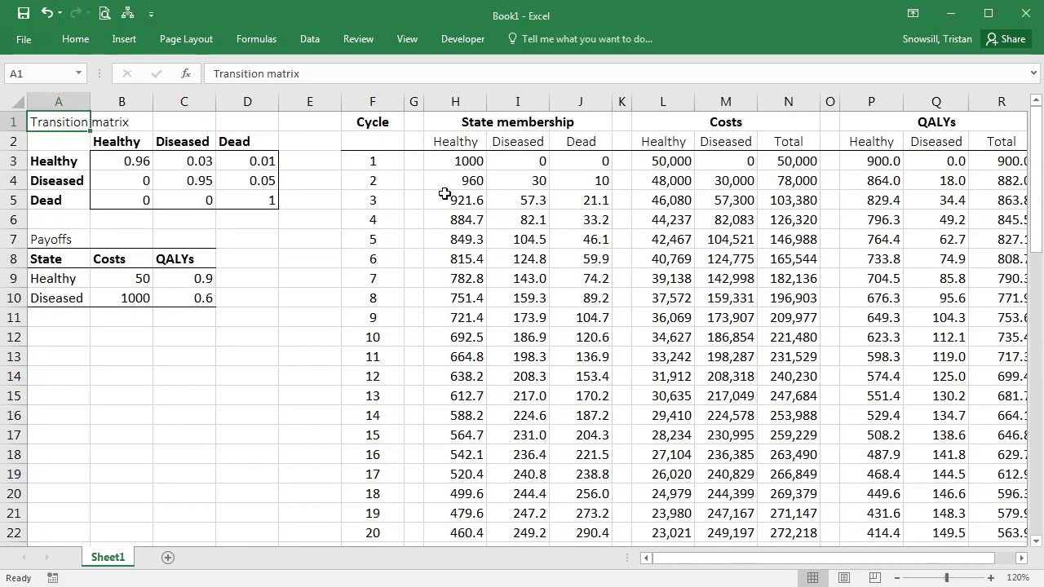
click(467, 249)
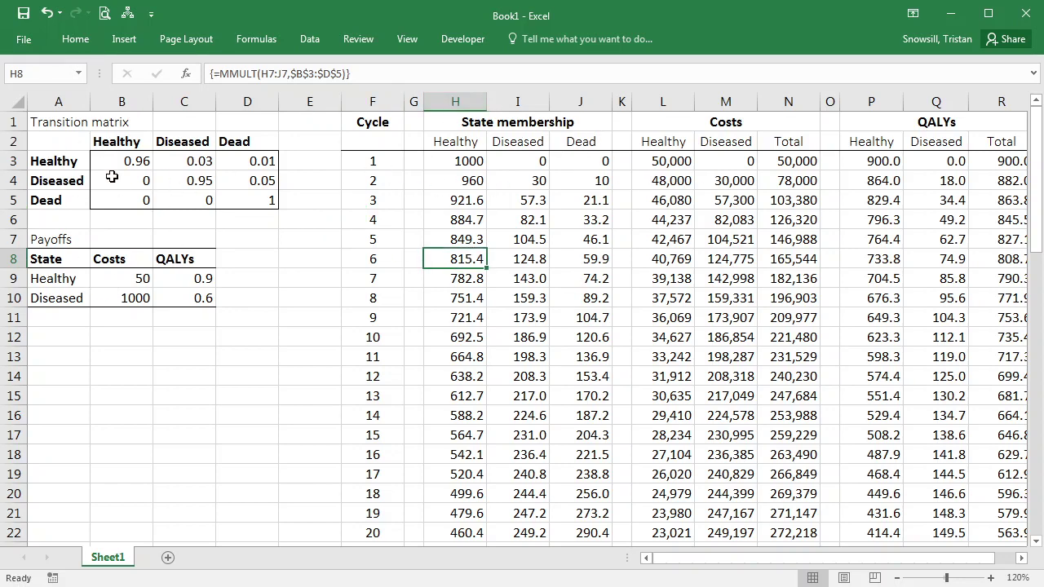
click(734, 221)
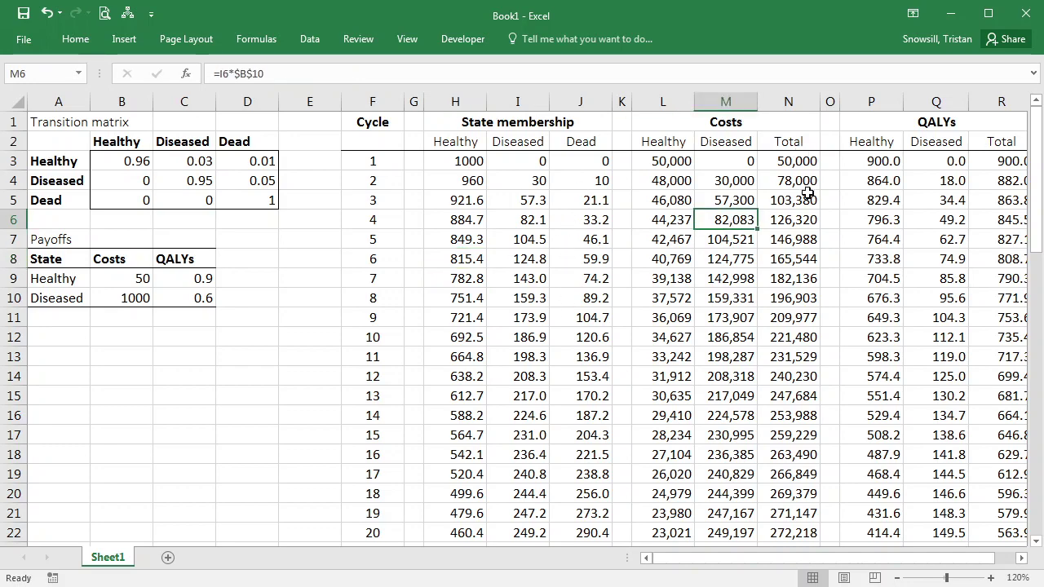
scroll(726, 272, down, 6)
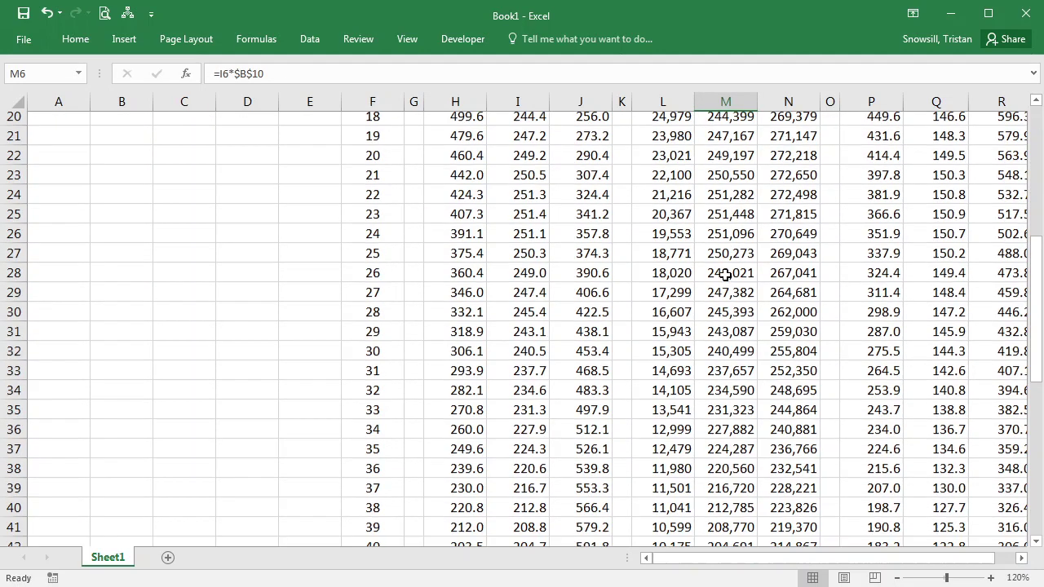
scroll(724, 275, down, 5)
key(ctrl+Down)
key(ctrl+Down)
key(ctrl+Down)
key(Right)
key(Right)
key(Right)
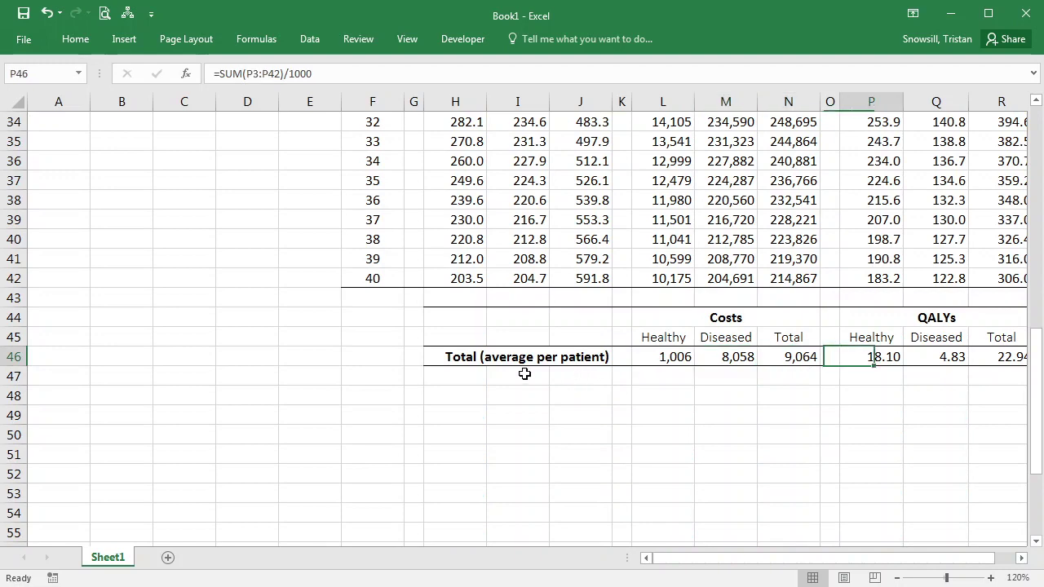
key(Right)
key(Right)
key(Right)
key(Right)
drag(261, 355, 432, 351)
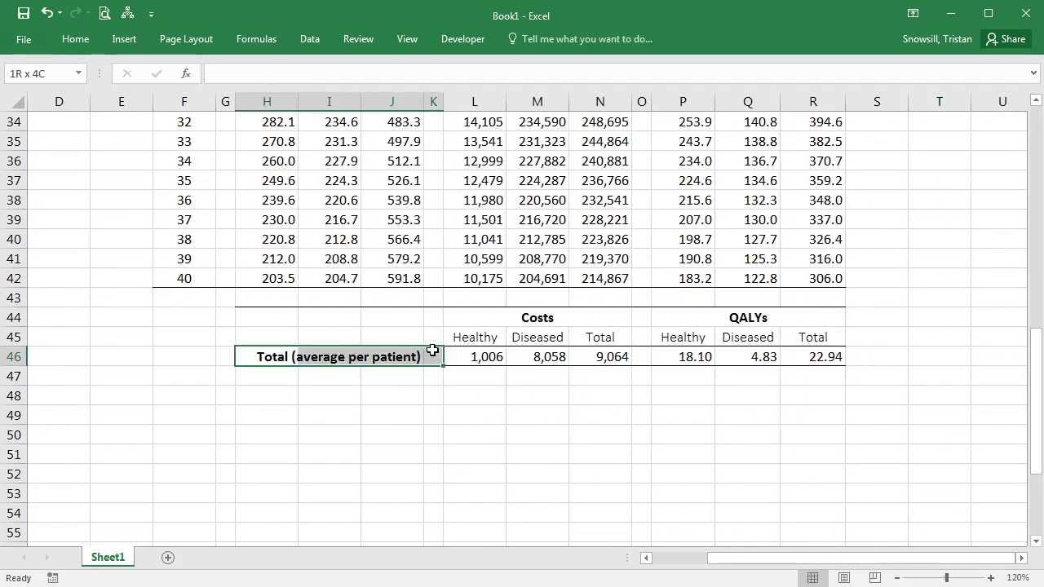
click(475, 356)
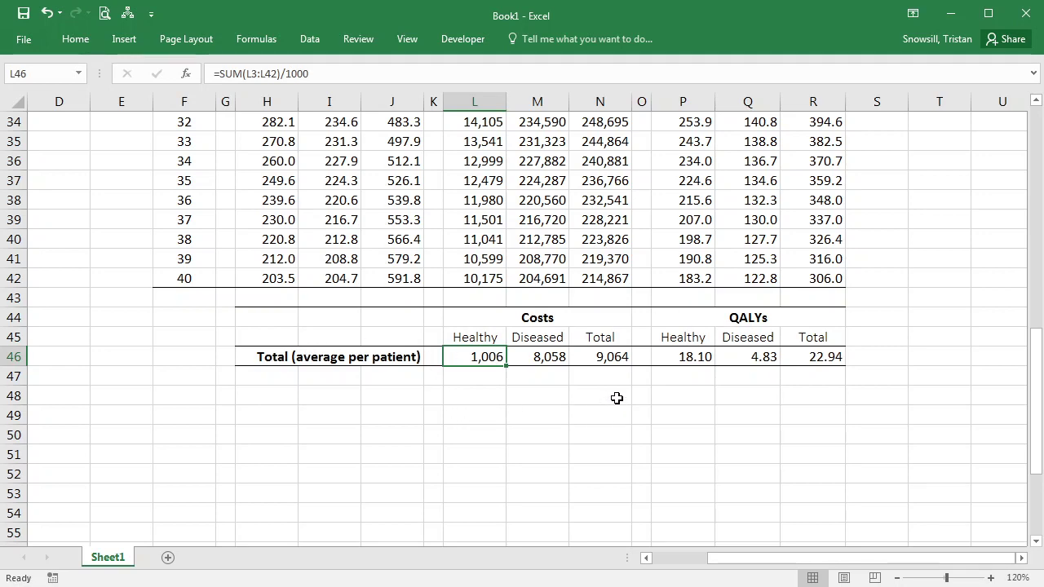
scroll(804, 351, up, 11)
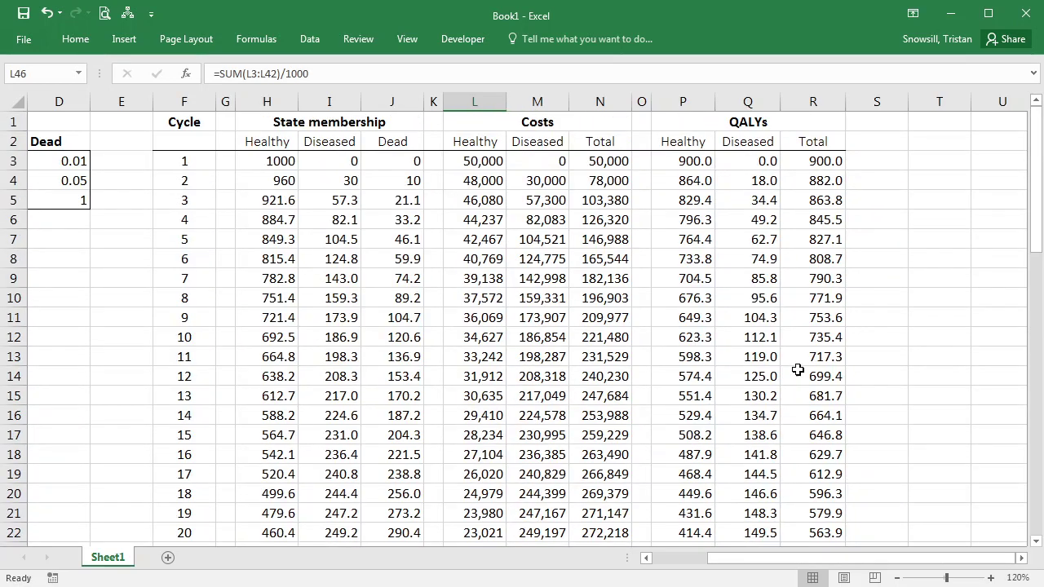
key(ctrl+Home)
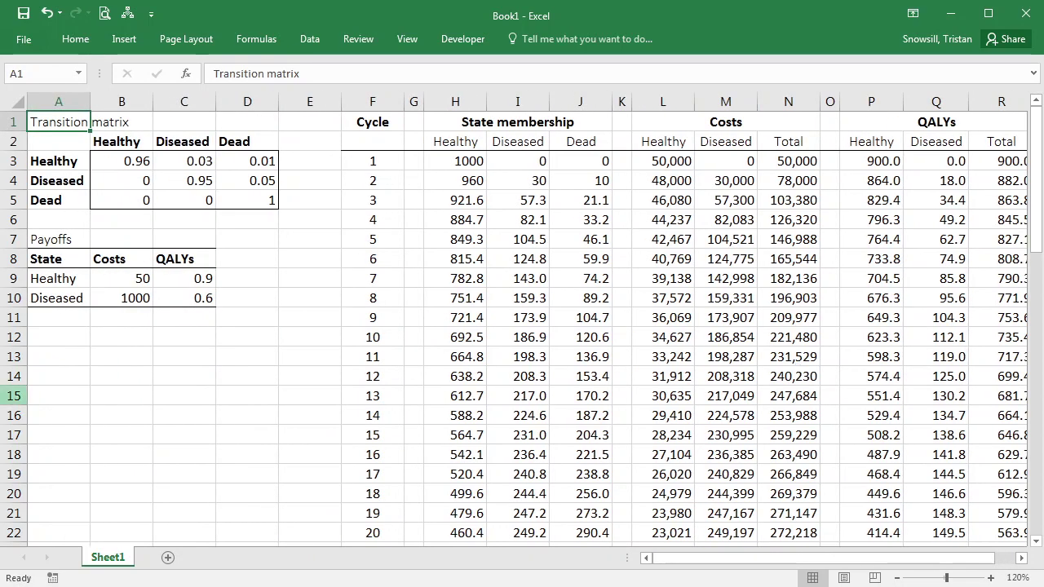